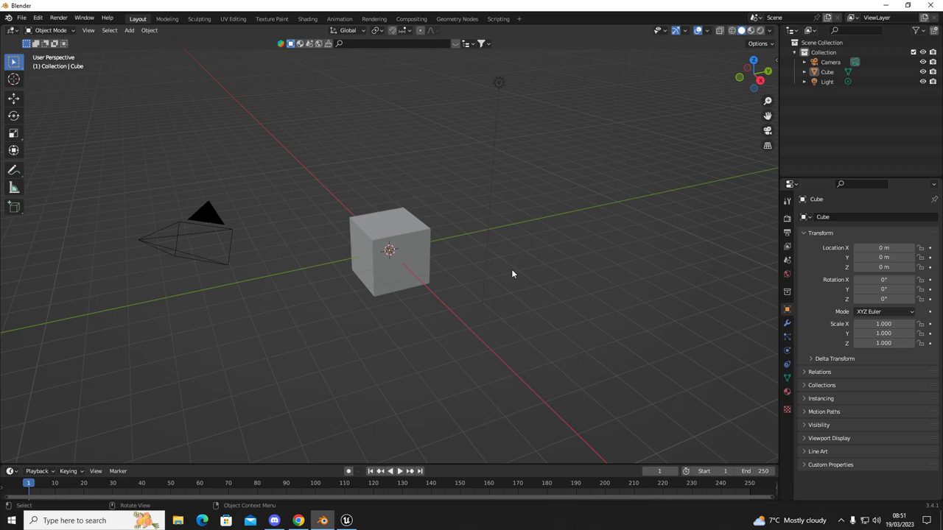
Step: Create a new General file, discarding the changes to the current untitled scene
click(22, 18)
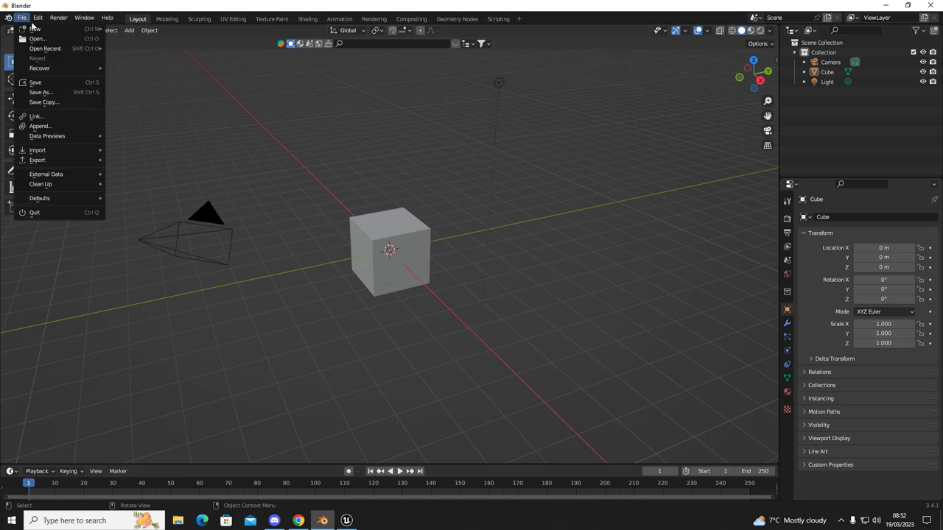
click(22, 18)
click(21, 18)
mouse_move(96, 29)
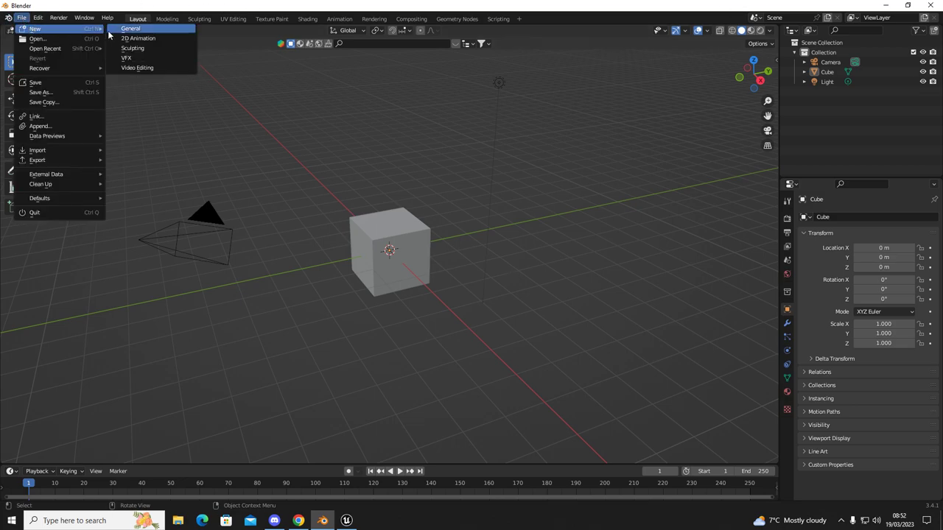
click(125, 28)
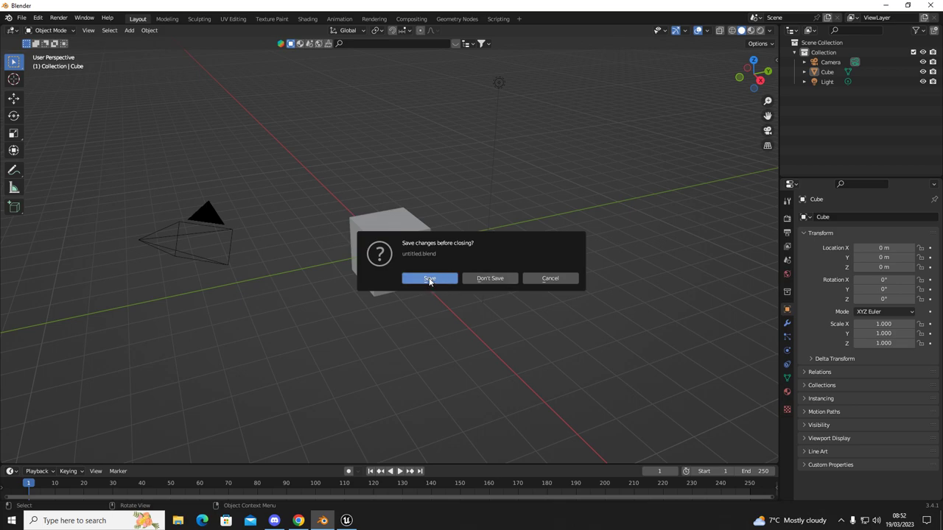
click(483, 280)
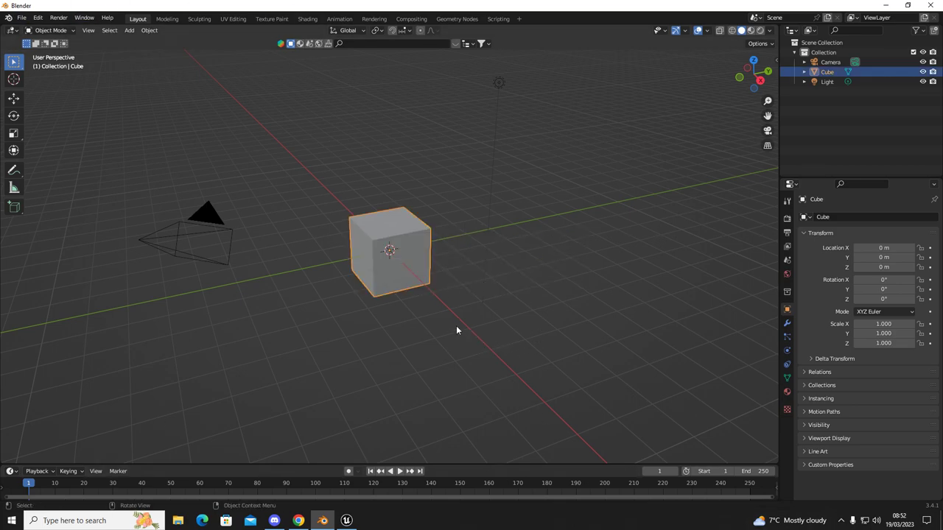
Step: Delete the default cube and add a mesh plane at the scene origin
drag(328, 186, 449, 316)
key(Delete)
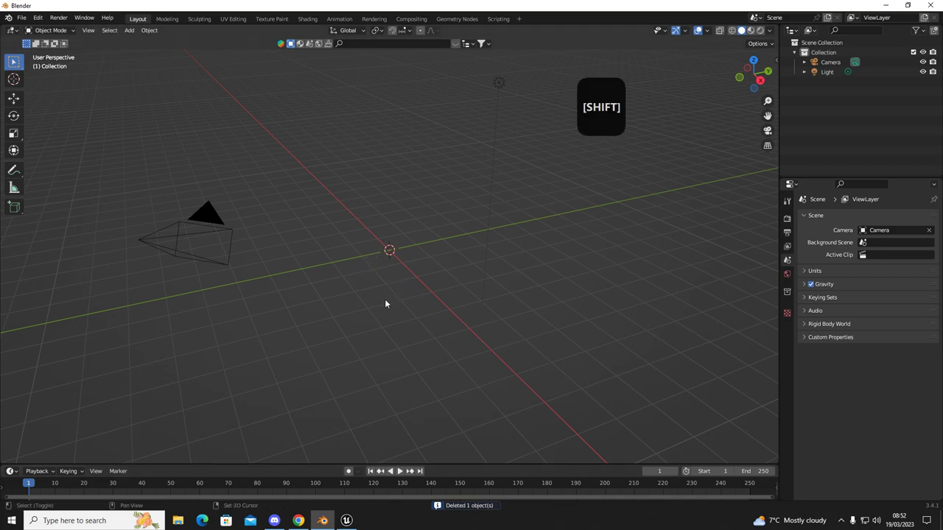
key(shift+a)
mouse_move(385, 300)
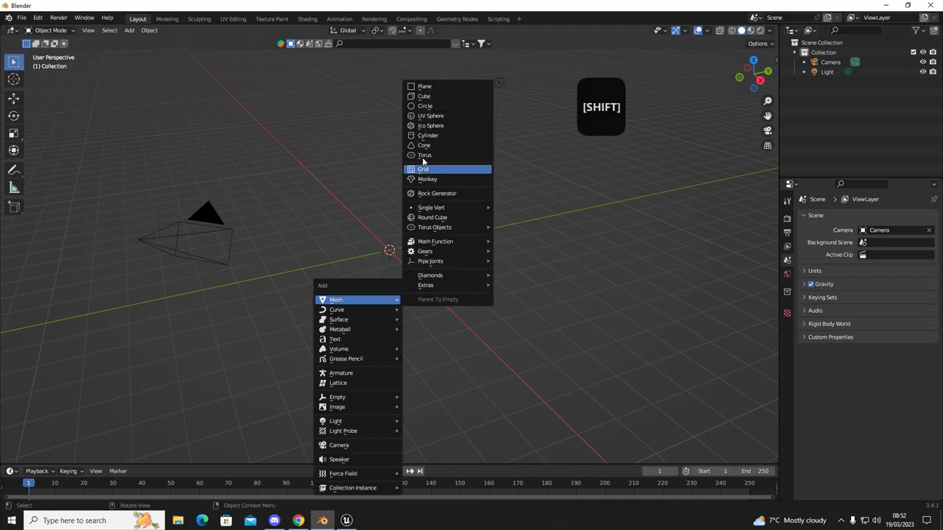
click(434, 88)
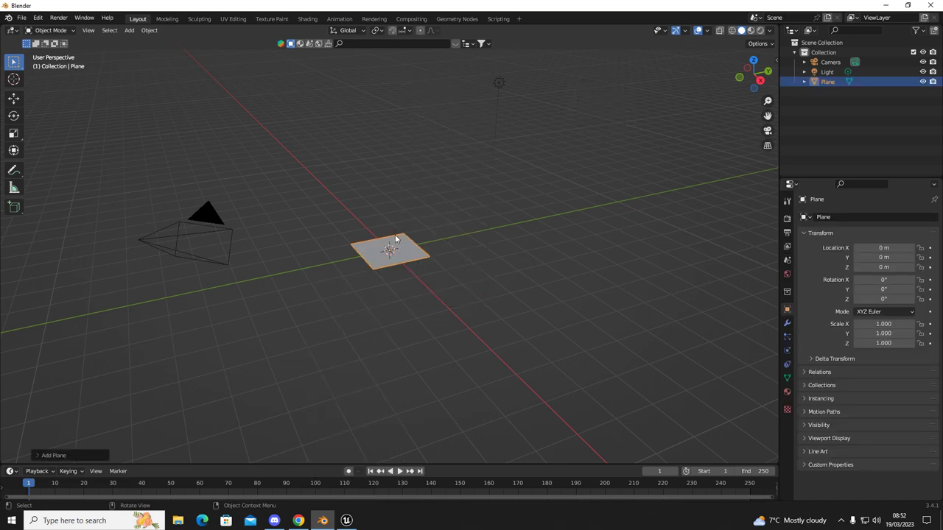
scroll(396, 234, up, 5)
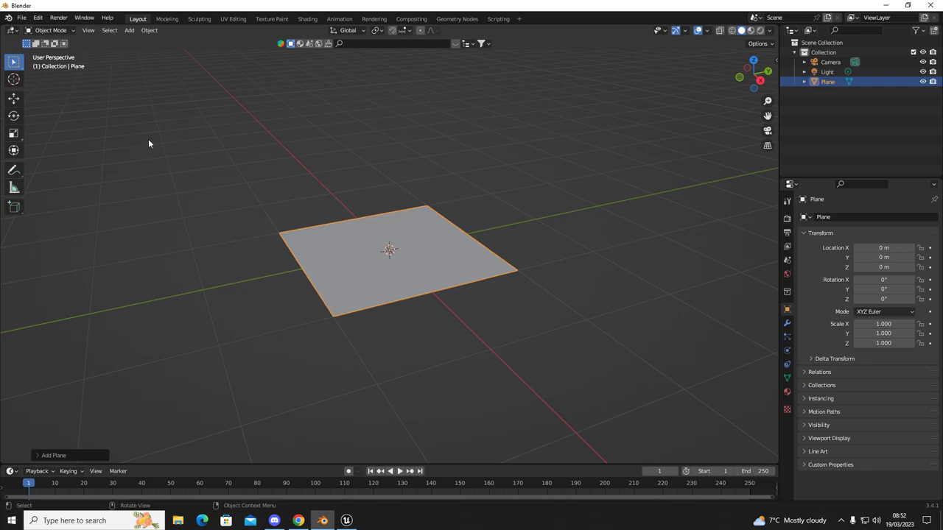
Step: Put the plane into Edit Mode
click(60, 32)
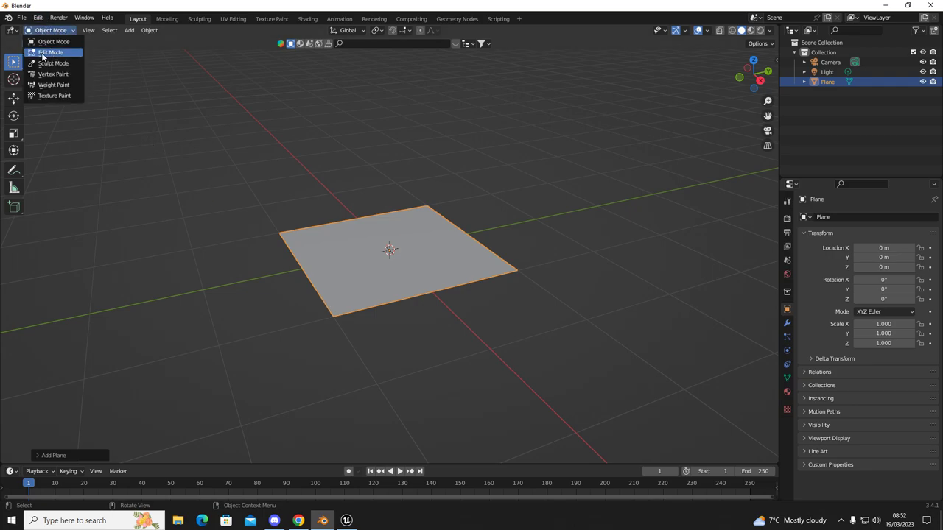
click(49, 52)
key(Tab)
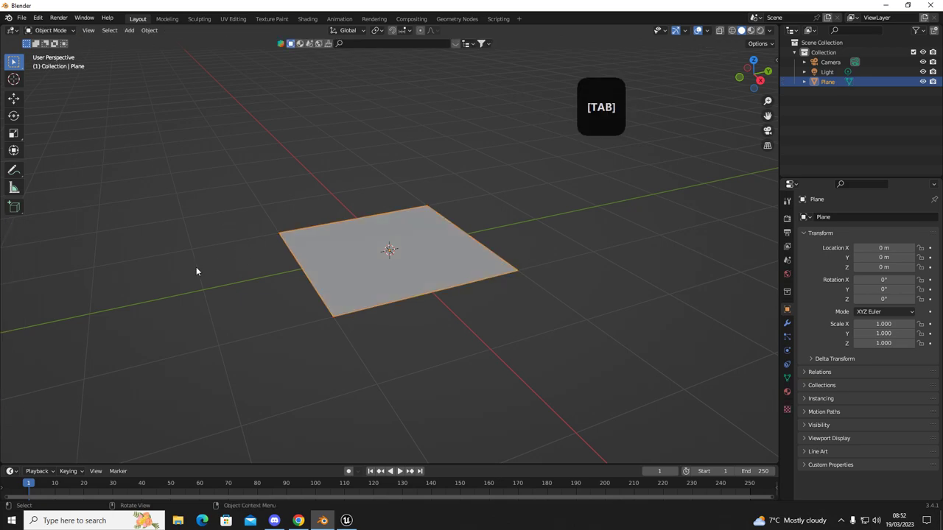
key(Tab)
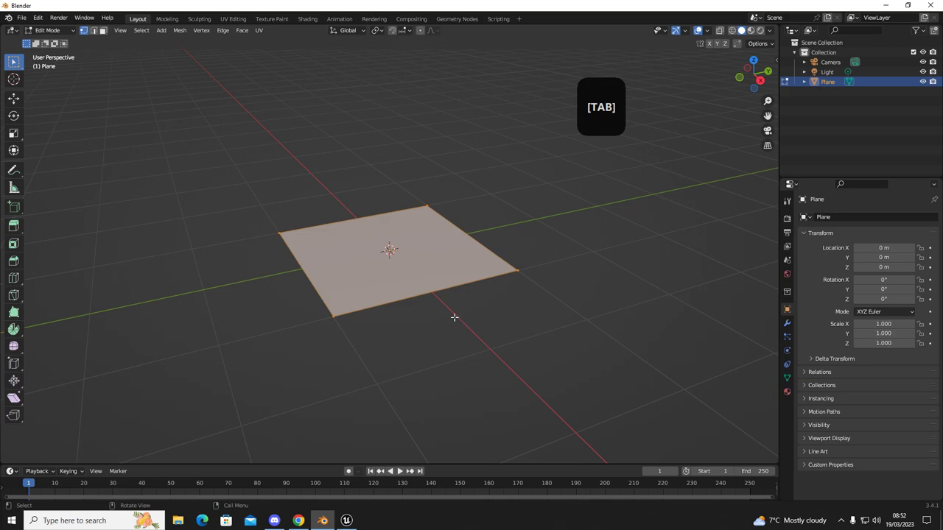
Step: Subdivide the plane with 60 evenly spaced loop cuts running along the X axis, and deselect them
key(ctrl)
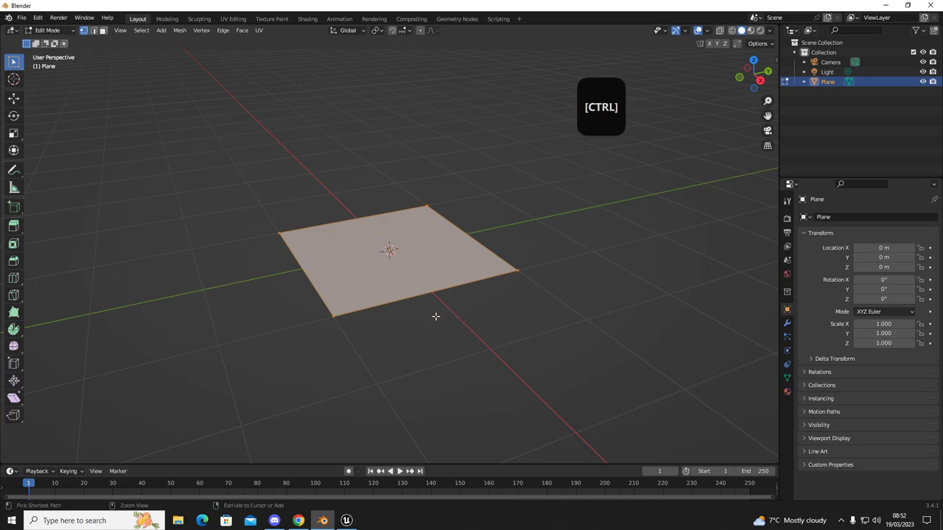
key(ctrl+r)
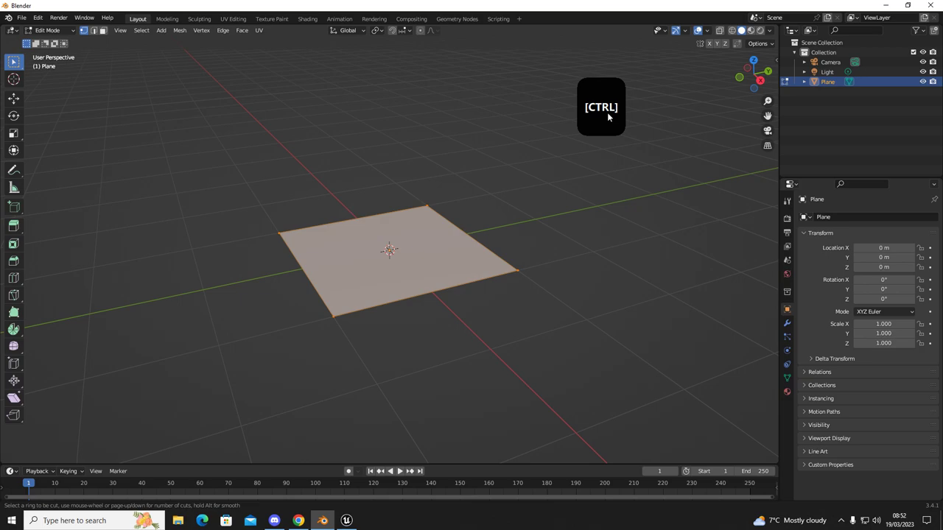
click(443, 299)
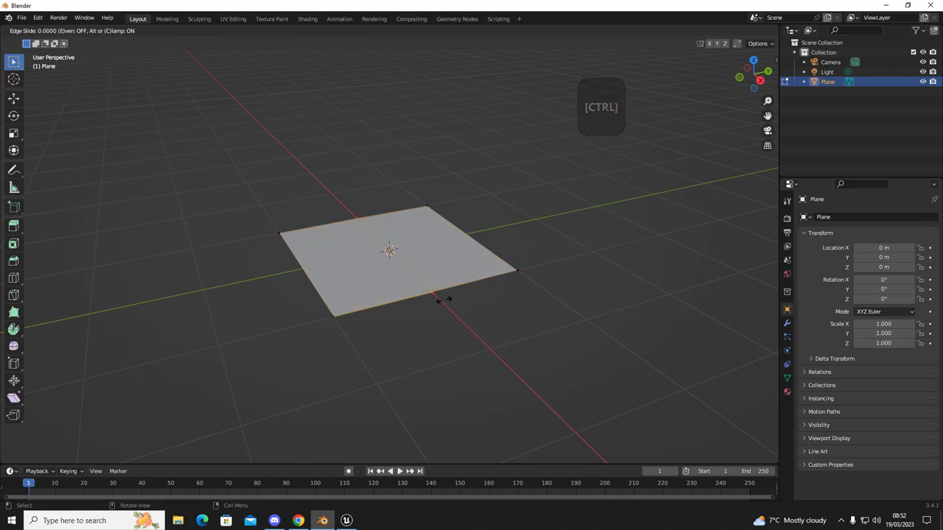
click(443, 299)
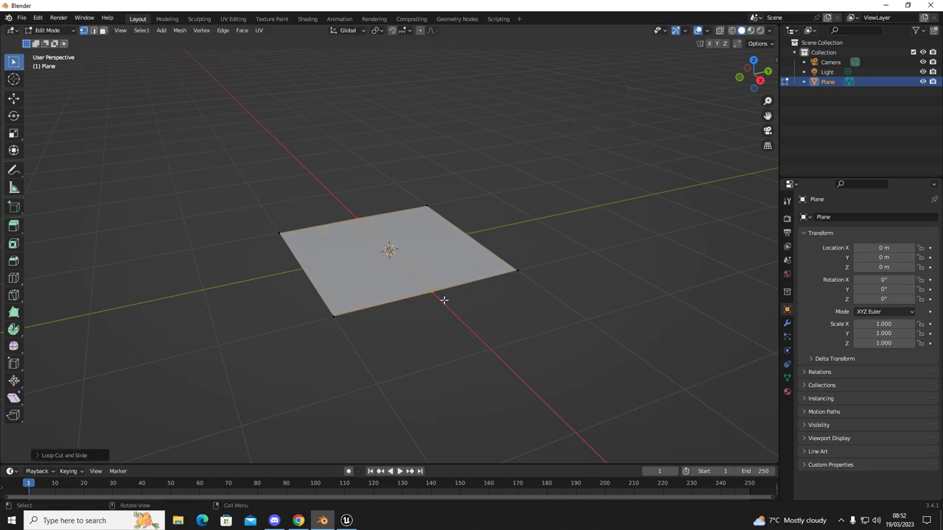
click(37, 456)
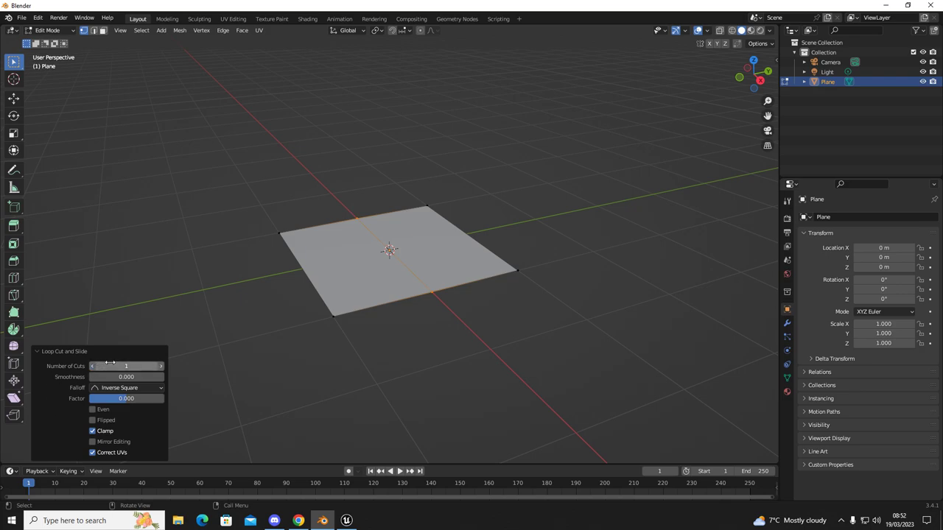
click(148, 367)
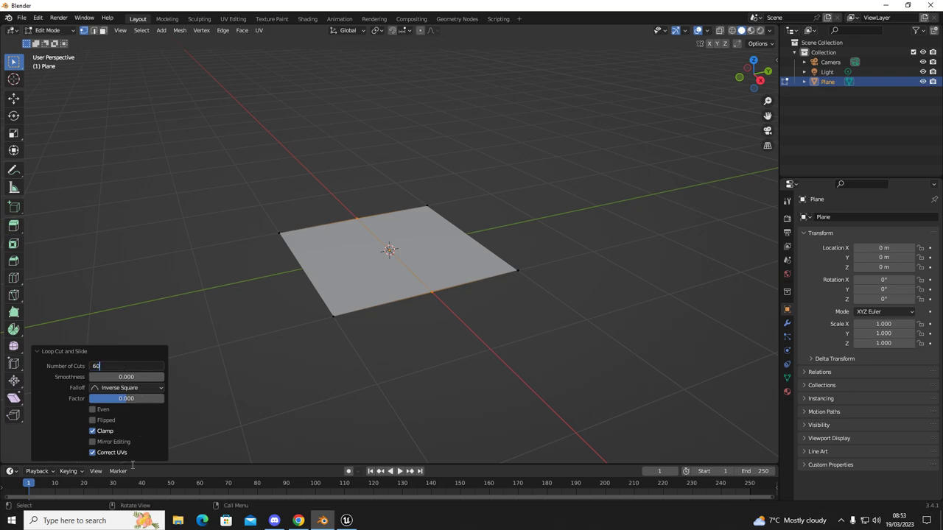
key(Return)
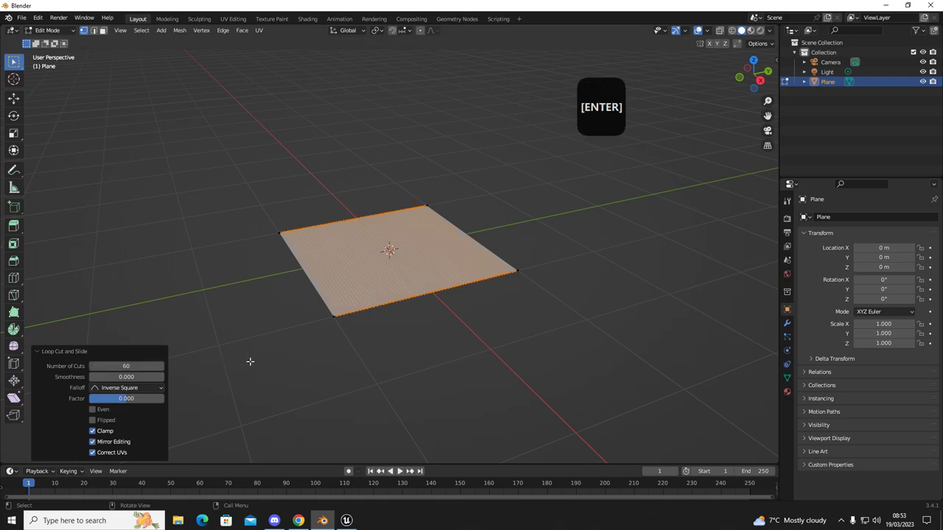
click(263, 299)
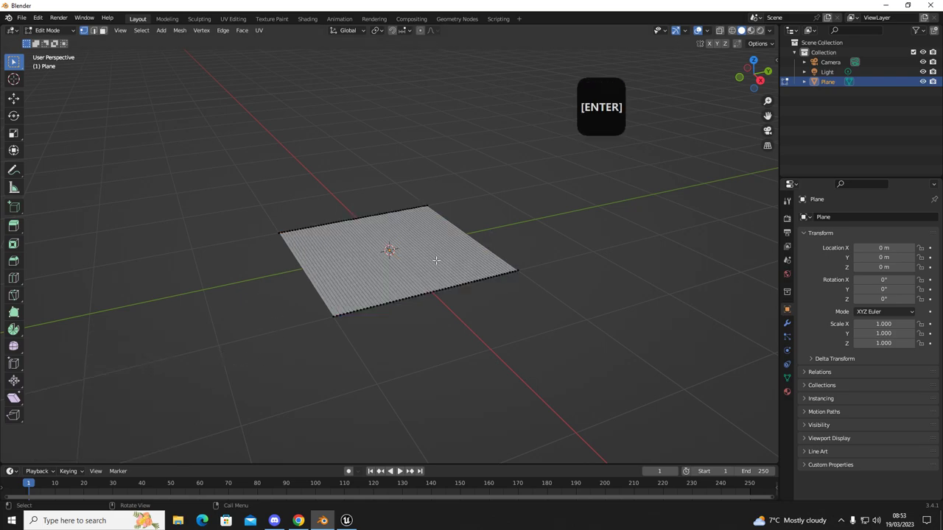
Step: Add 60 loop cuts running along the Y axis so the plane becomes a dense grid, and deselect them
key(ctrl+r)
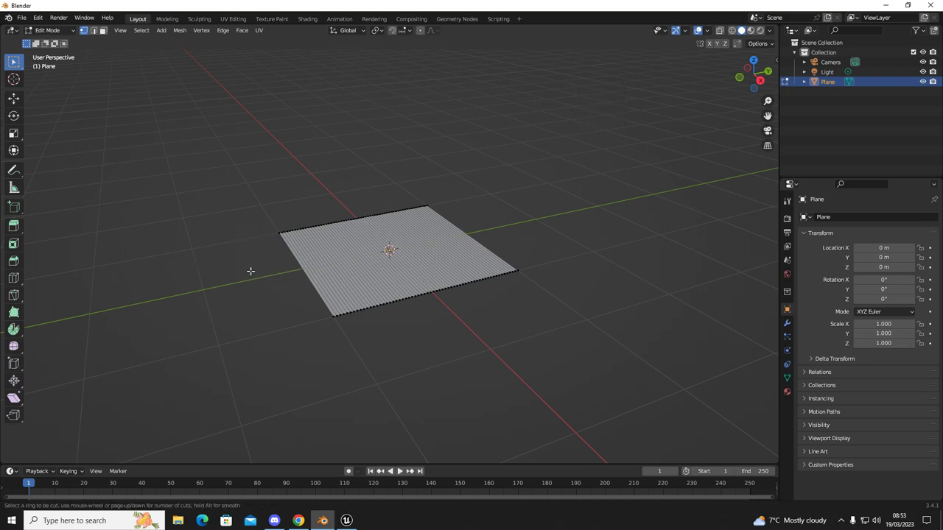
click(290, 273)
click(290, 271)
click(139, 366)
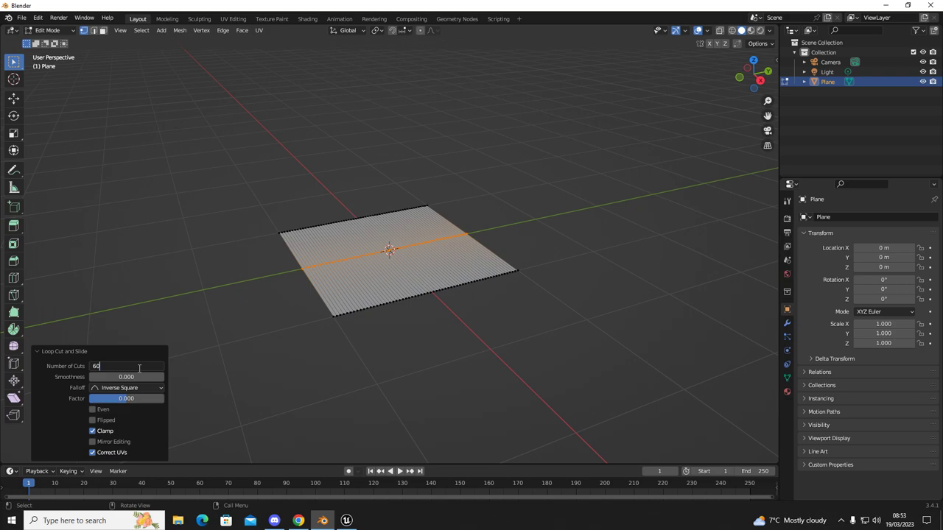
key(Return)
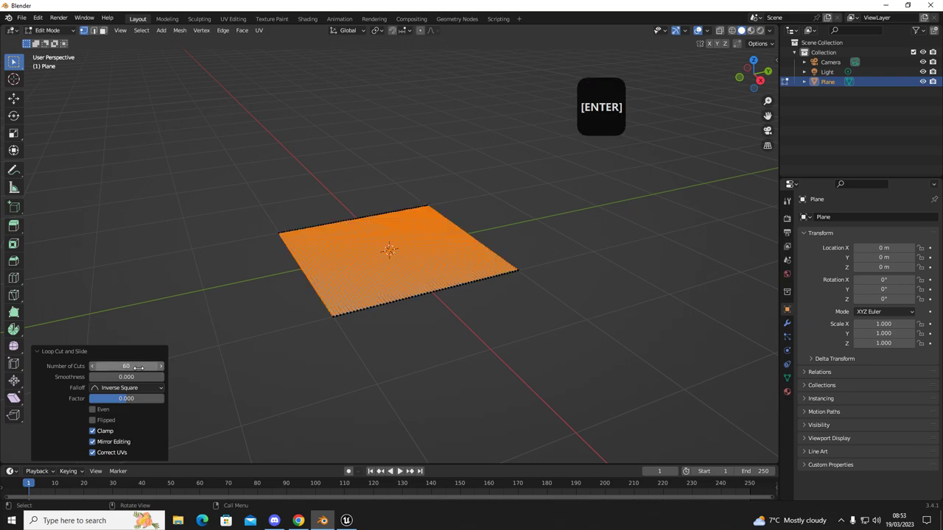
click(512, 324)
Step: Inspect the plane's grid from above in Edit Mode and return to Object Mode
key(Tab)
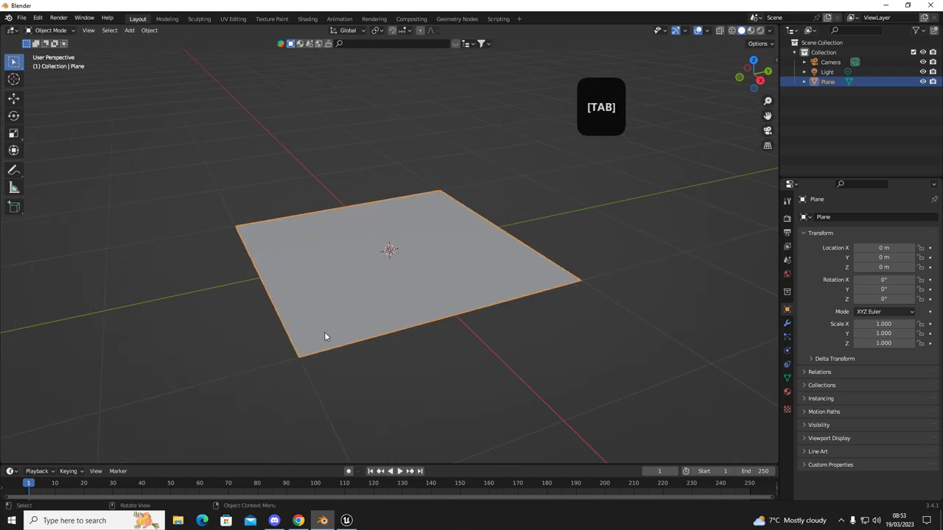
middle_drag(324, 336, 288, 387)
click(131, 284)
key(Tab)
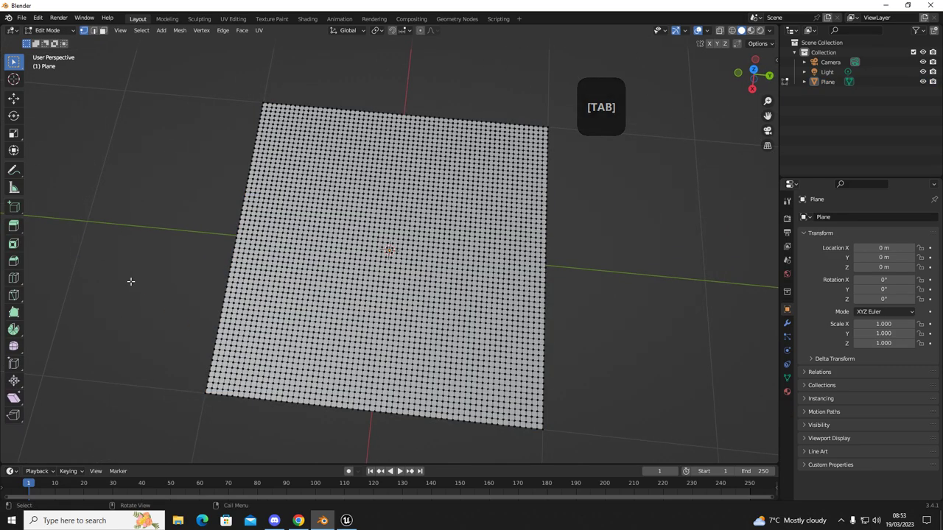
key(Tab)
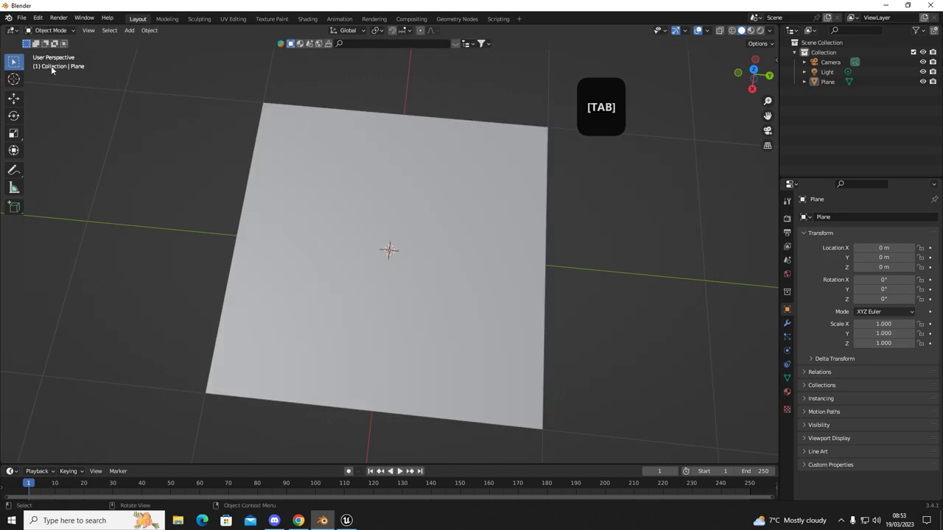
Step: Save the scene in the Documents folder under the name TutorialClothTutorial2.blend
click(22, 17)
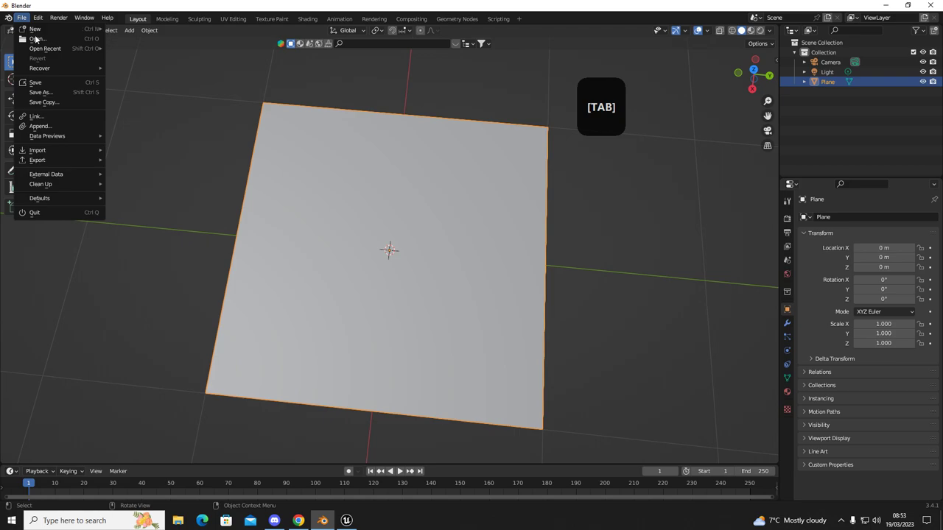
click(42, 93)
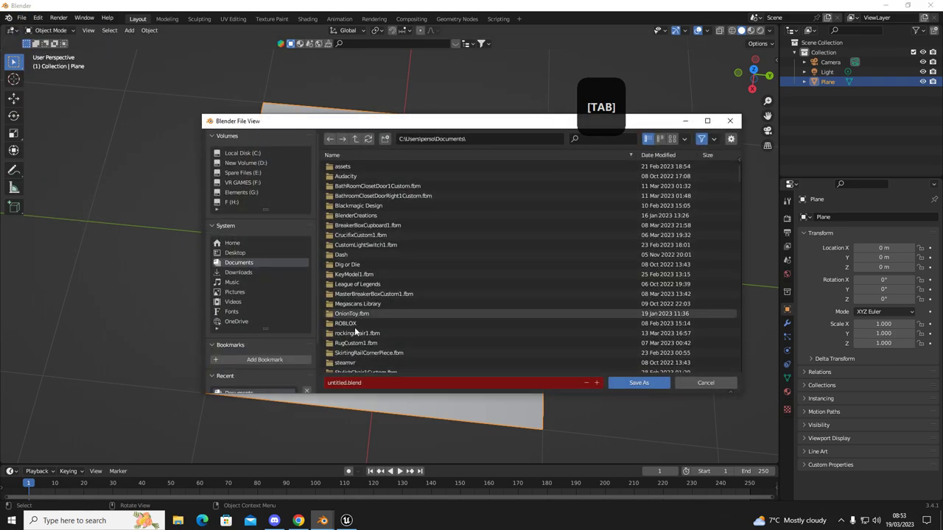
click(380, 384)
text(T)
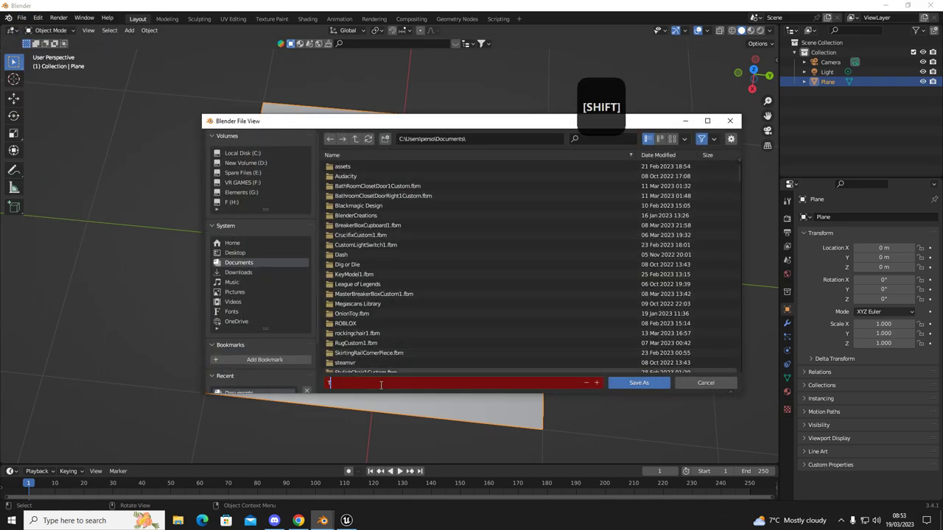
text(utorialClothTuro)
key(BackSpace)
text(orial1)
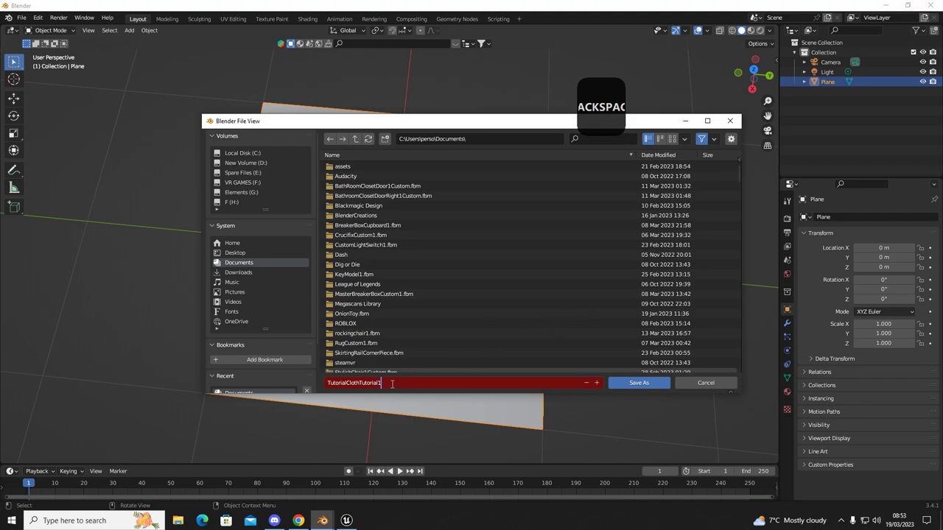
key(BackSpace)
key(BackSpace)
text(2)
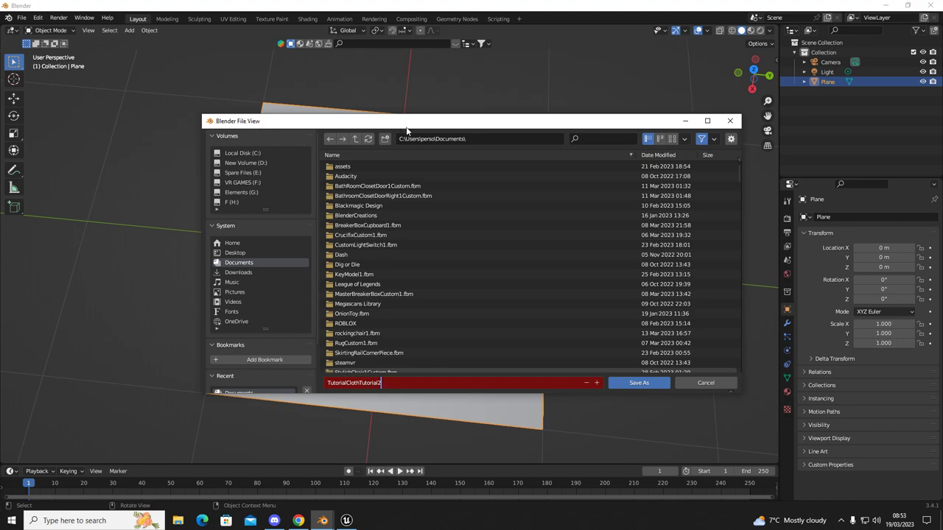
key(Return)
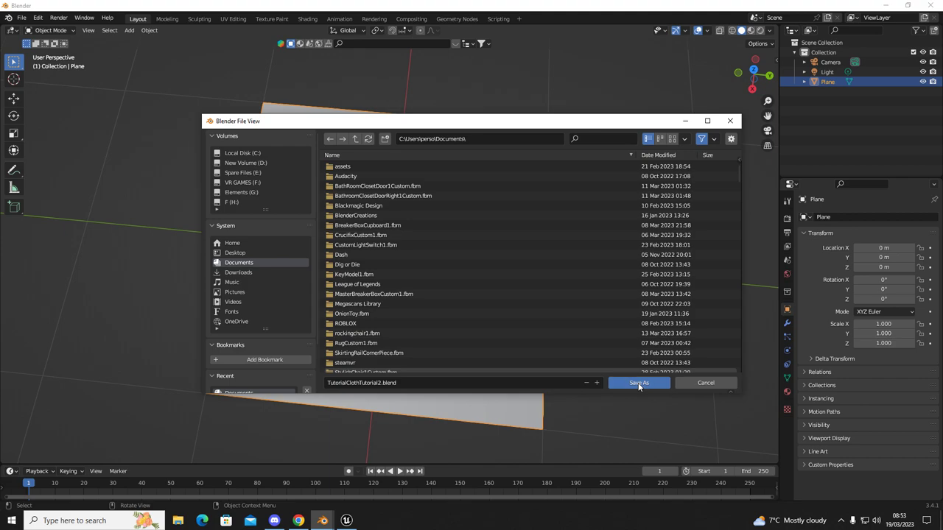
Step: Set up an FBX export that includes only Mesh objects, and change its path mode
click(21, 17)
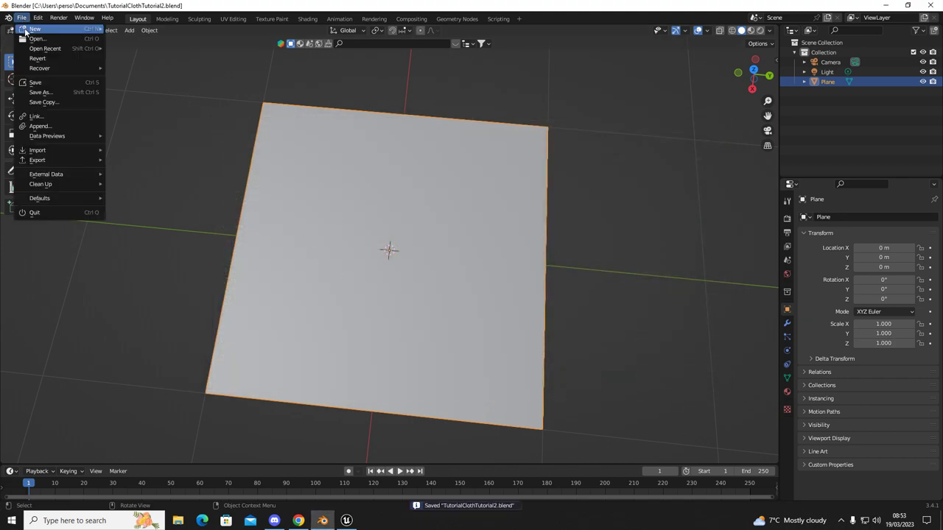
mouse_move(44, 159)
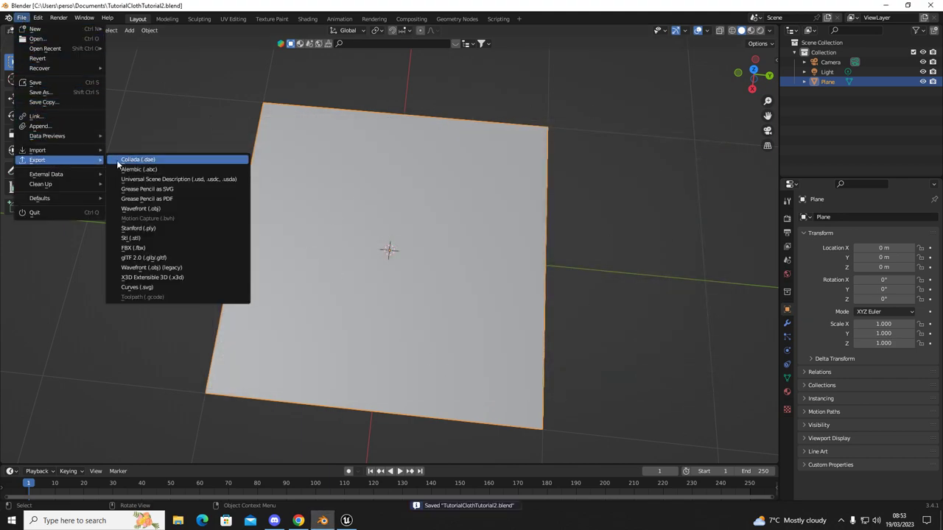
click(140, 247)
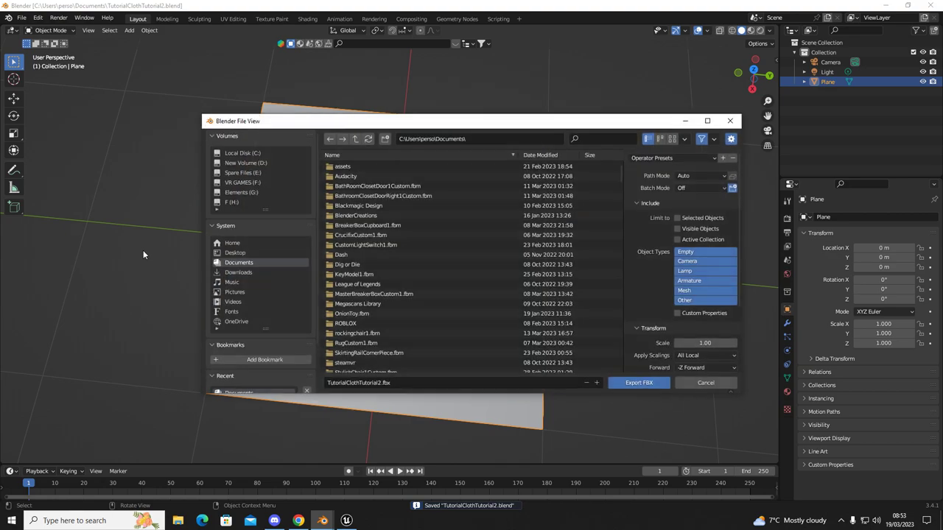
click(687, 291)
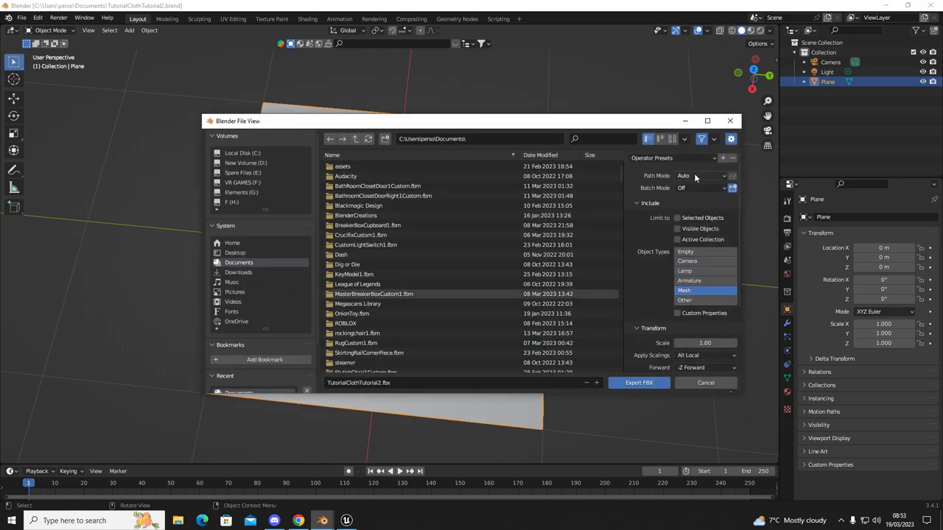
click(694, 175)
click(689, 237)
Step: Change the geometry smoothing option, export the file as TutorialClothTutorial2.fbx to the Documents folder, and deselect the plane
scroll(678, 297, down, 3)
click(638, 342)
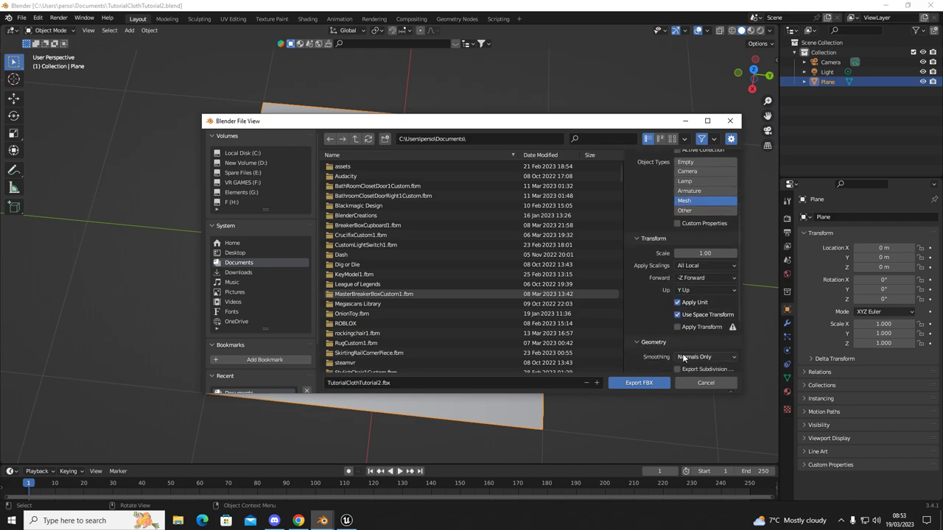
click(691, 358)
click(687, 337)
click(635, 383)
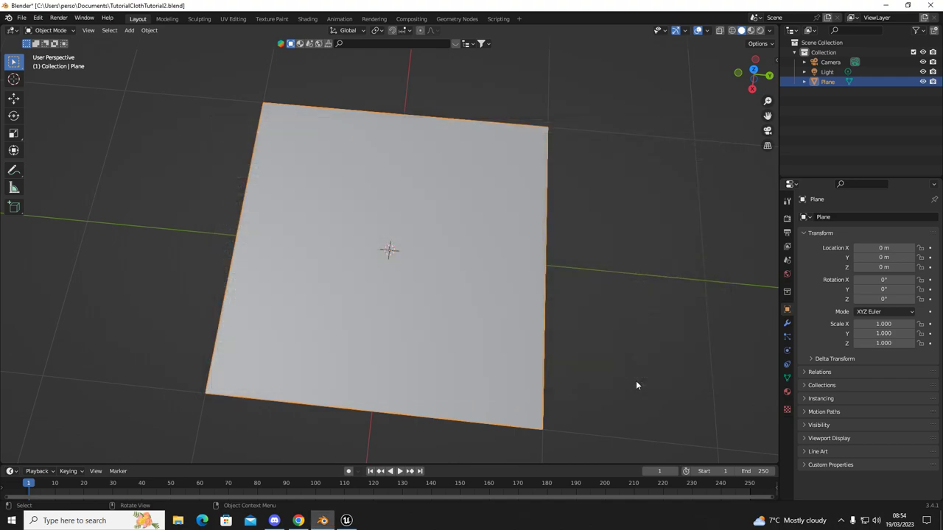
click(632, 266)
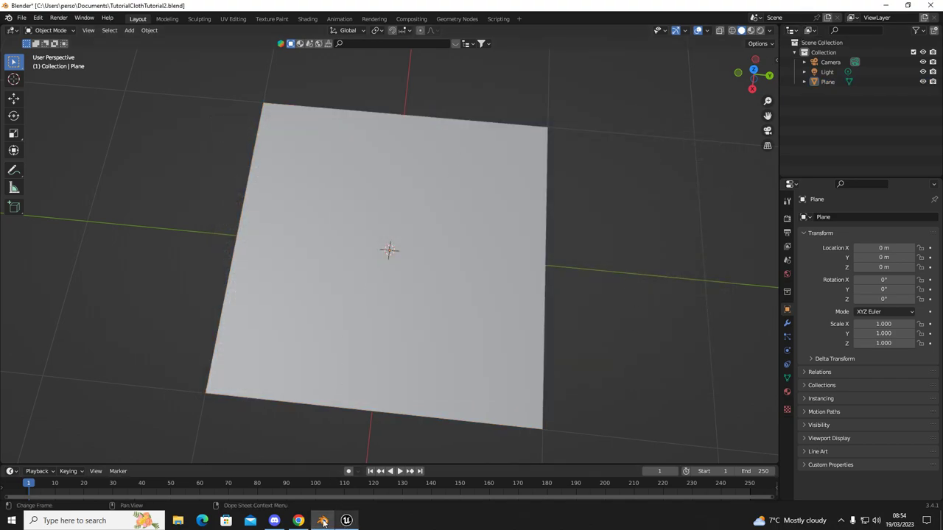
Step: Switch to Unreal Editor and show the contents of the project's CLOTH/Tutorials folder
click(346, 521)
right_drag(400, 268, 466, 328)
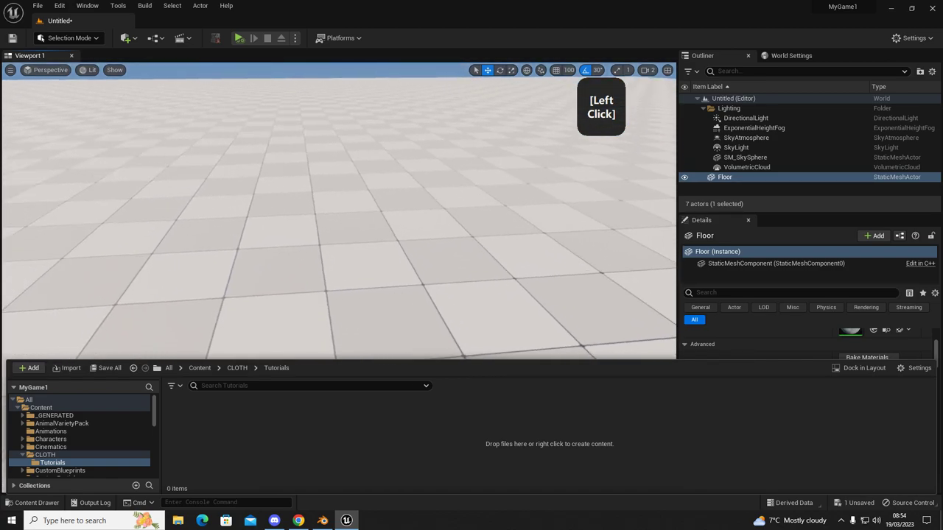
drag(409, 284, 279, 277)
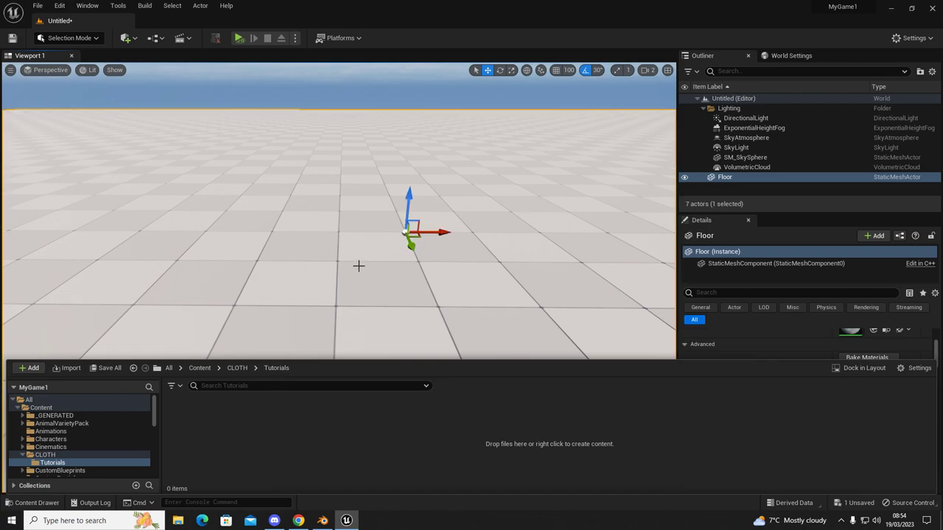
key(ctrl+space)
key(ctrl+space)
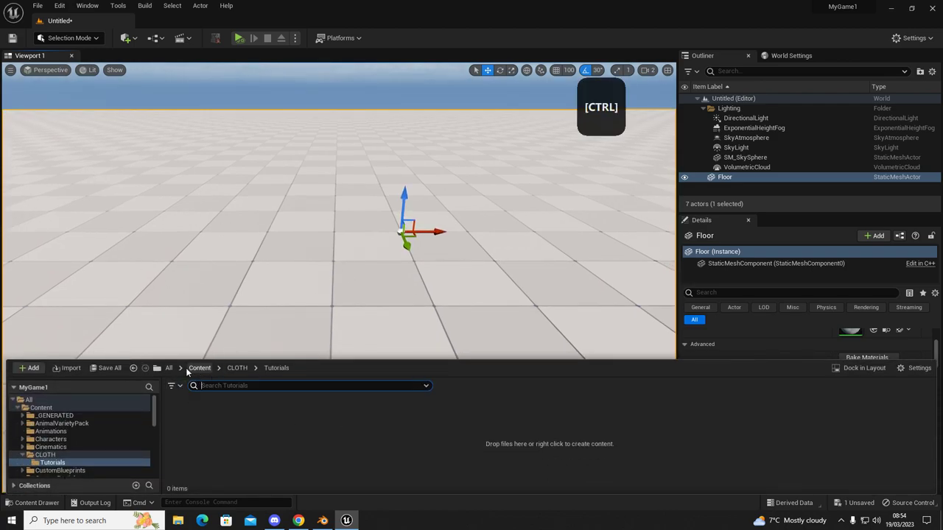
right_click(255, 432)
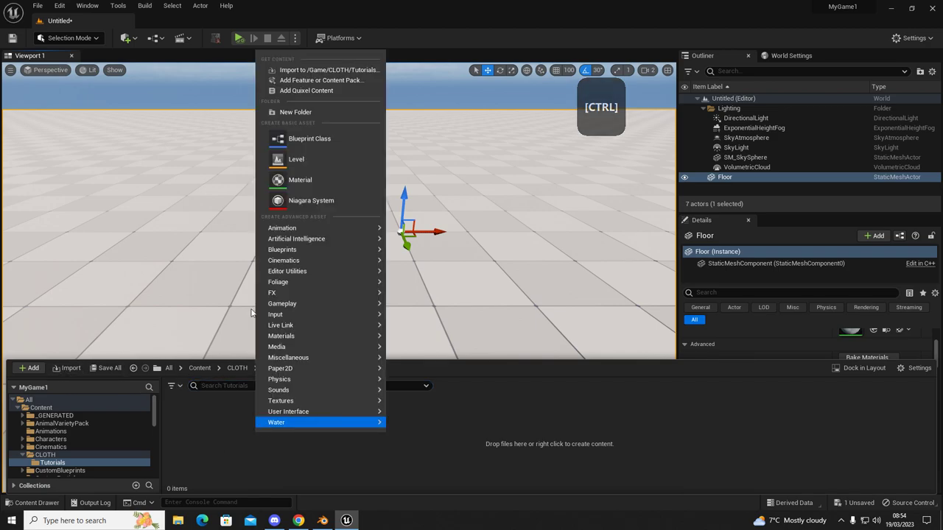
click(222, 456)
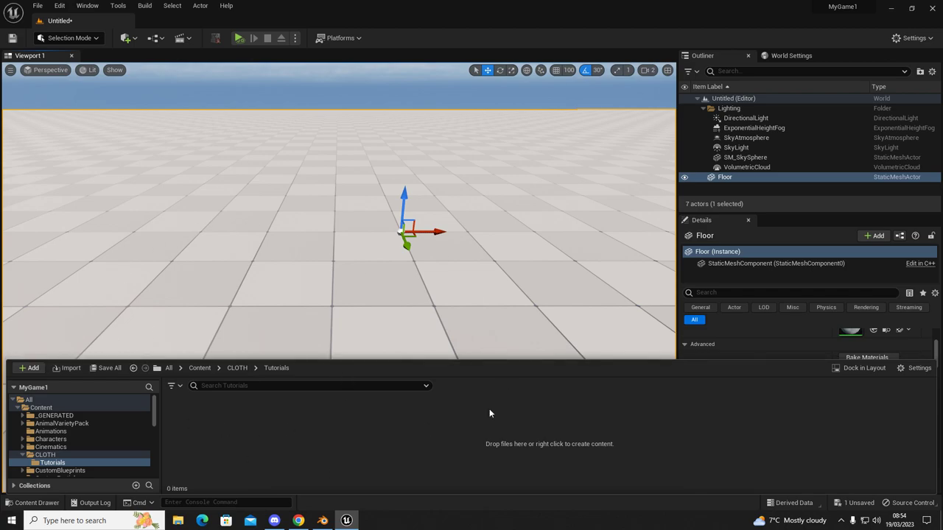
Step: Import TutorialClothTutorial2.fbx into the Tutorials folder as a skeletal mesh without an existing skeleton, and dismiss the message log
click(64, 368)
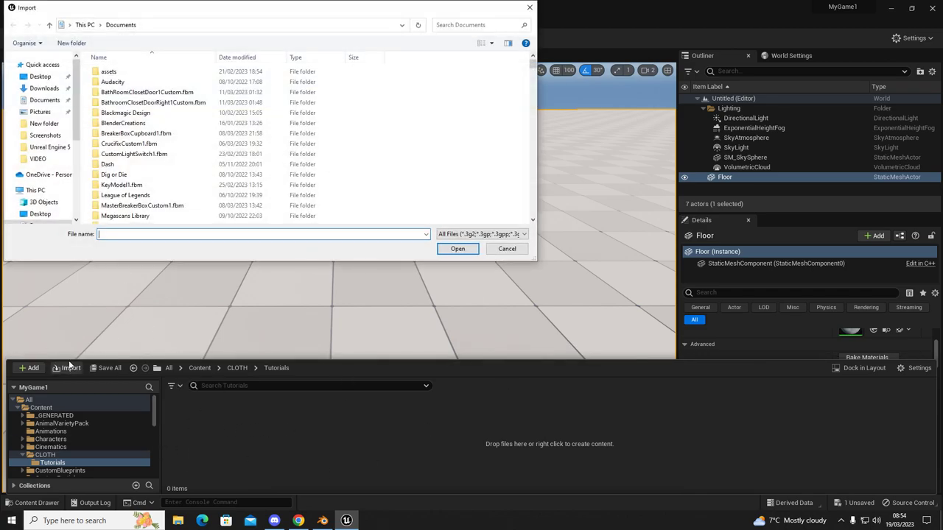
text(Tut)
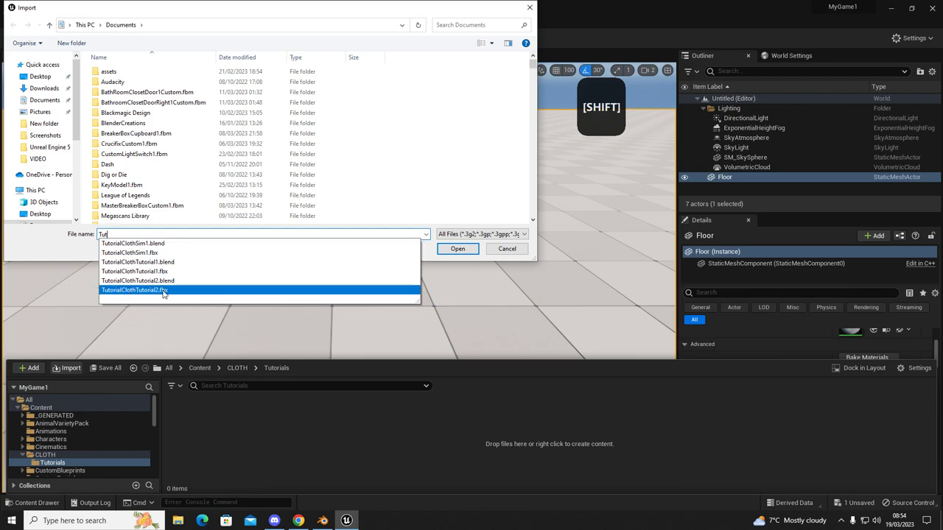
click(164, 291)
click(455, 250)
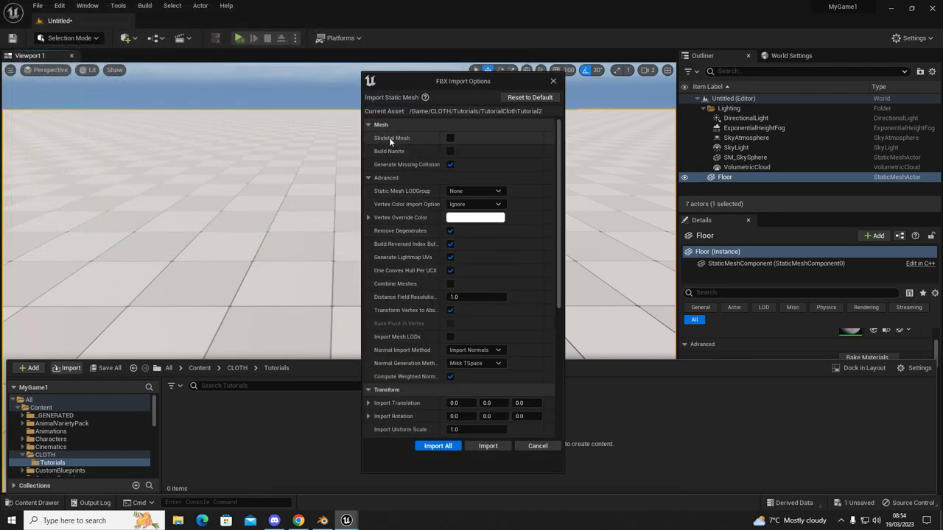
click(450, 137)
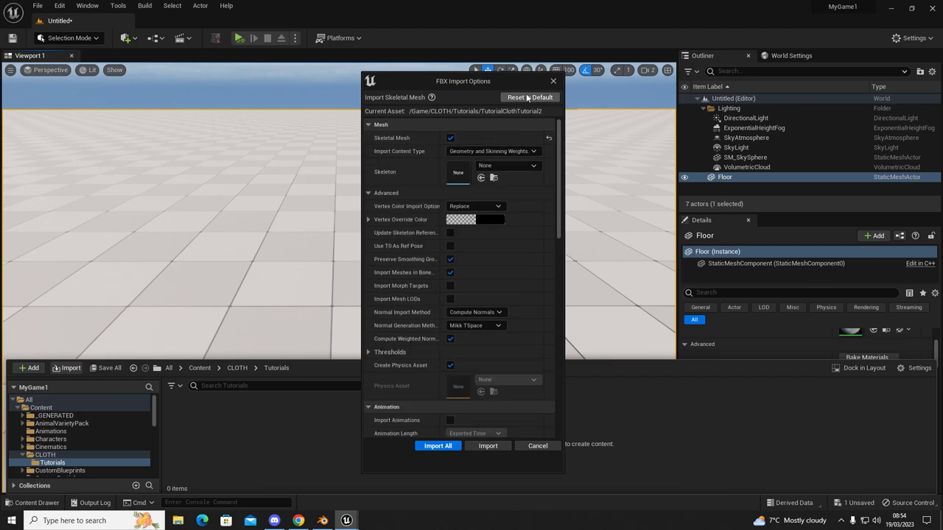
click(479, 445)
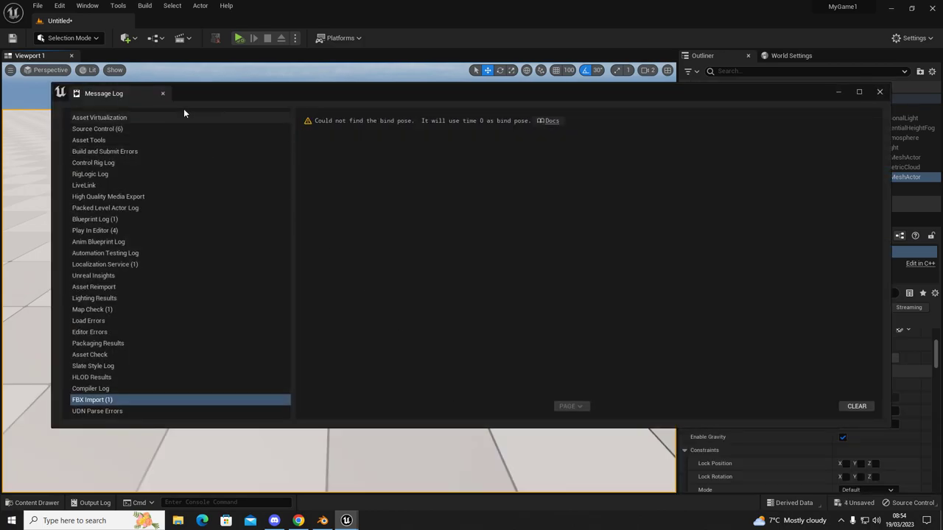
click(163, 93)
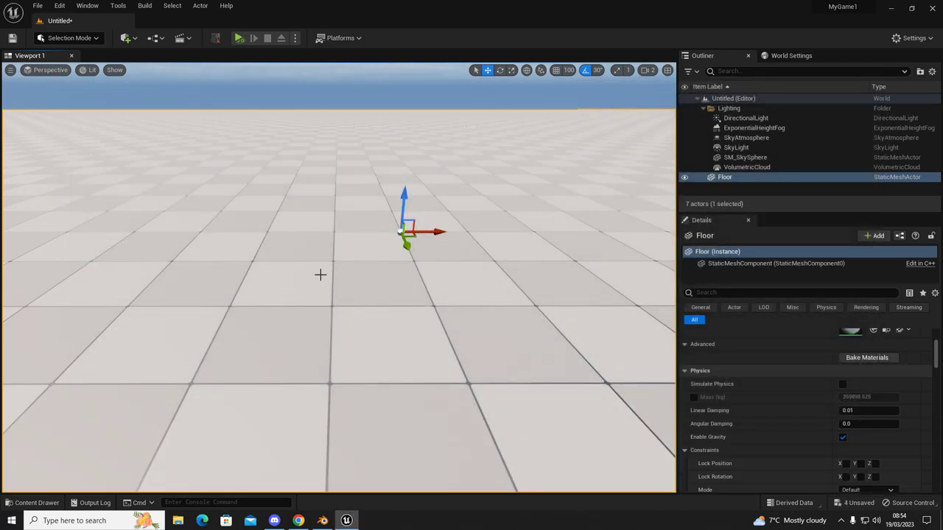
Step: Examine the imported skeletal mesh, physics asset and skeleton in the Tutorials folder
right_drag(320, 275, 298, 235)
key(ctrl+space)
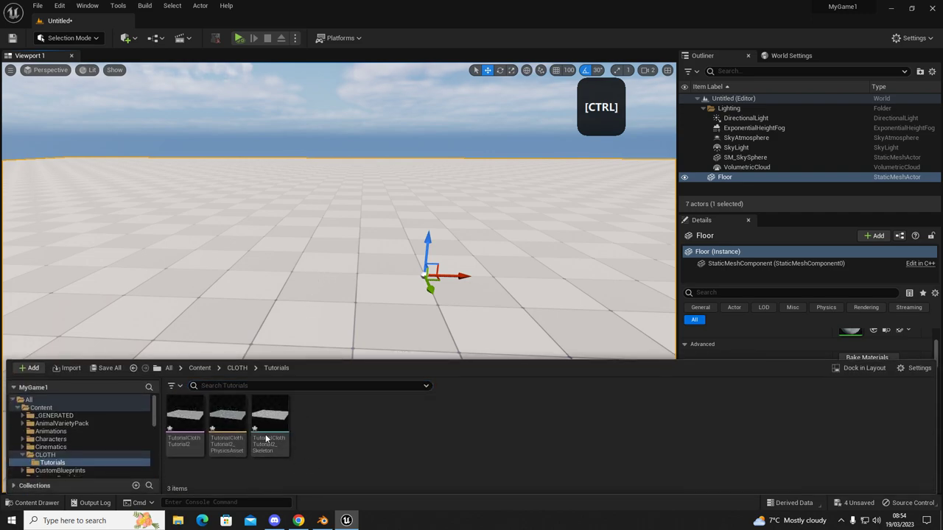
click(185, 418)
shift+click(256, 416)
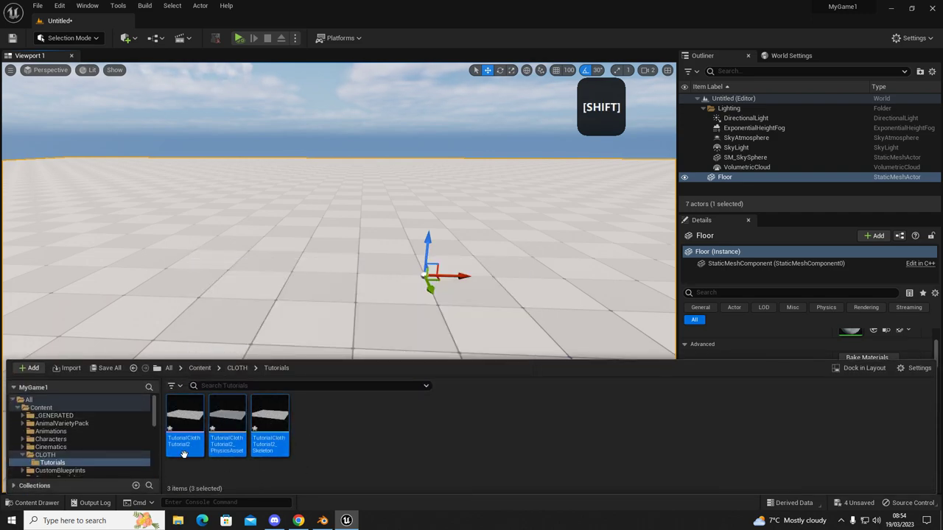
click(345, 433)
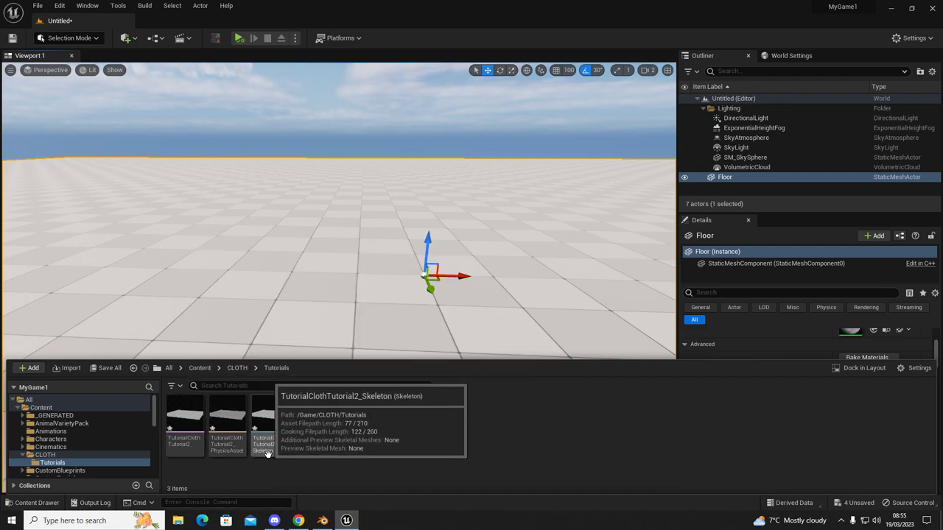
Step: Open the TutorialClothTutorial2 skeletal mesh in its own editor, maximise that window, and bring the whole plane into view
mouse_move(181, 415)
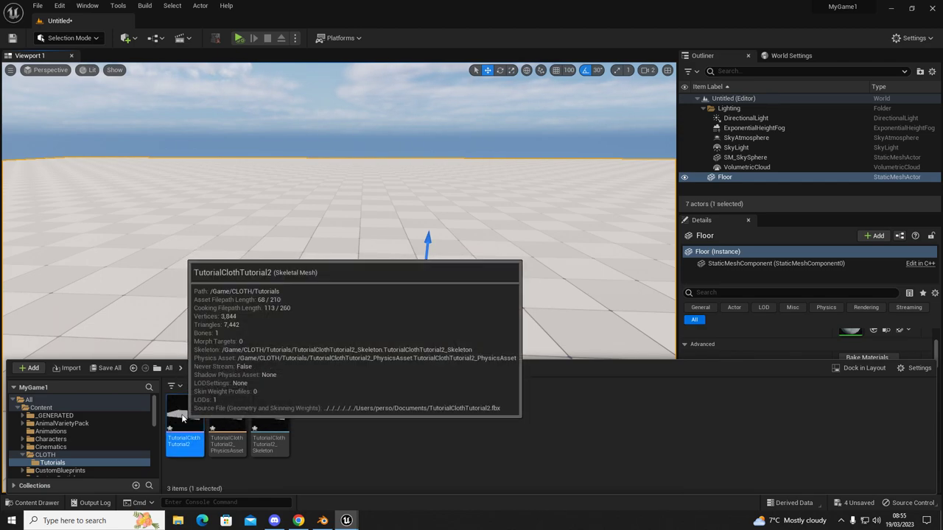
key(ctrl+space)
click(346, 520)
right_click(369, 442)
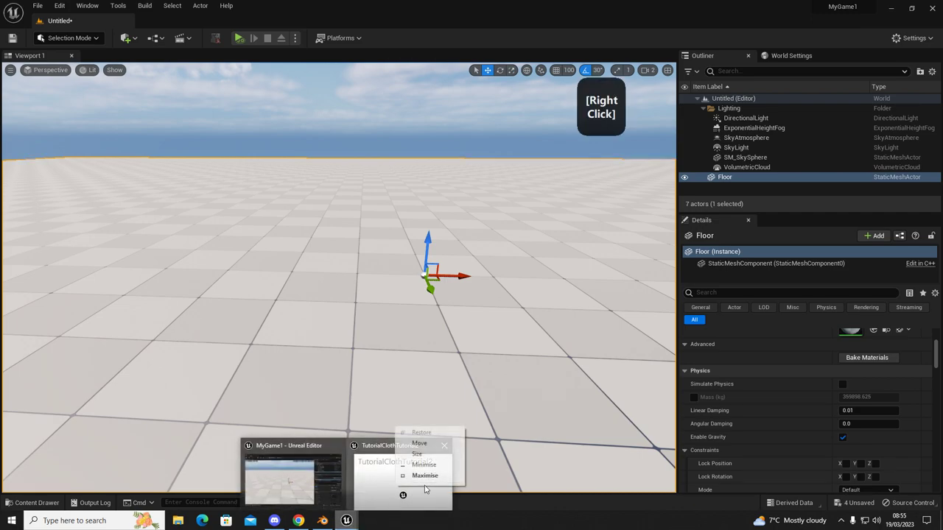
click(428, 474)
right_drag(418, 272, 442, 398)
right_drag(372, 299, 403, 239)
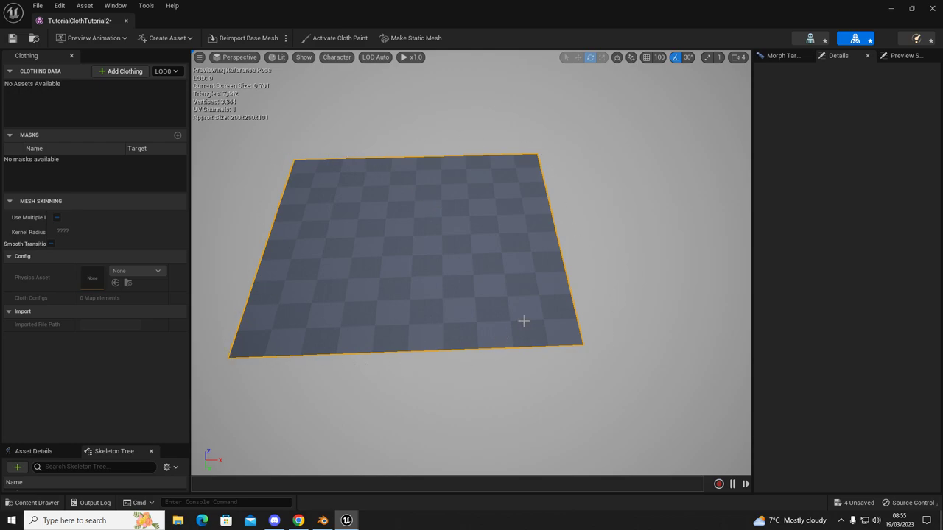
Step: Create clothing data named TutorialClothTutorial2_Clothing from the plane's LOD0 section, using its imported physics asset for collision
right_click(398, 263)
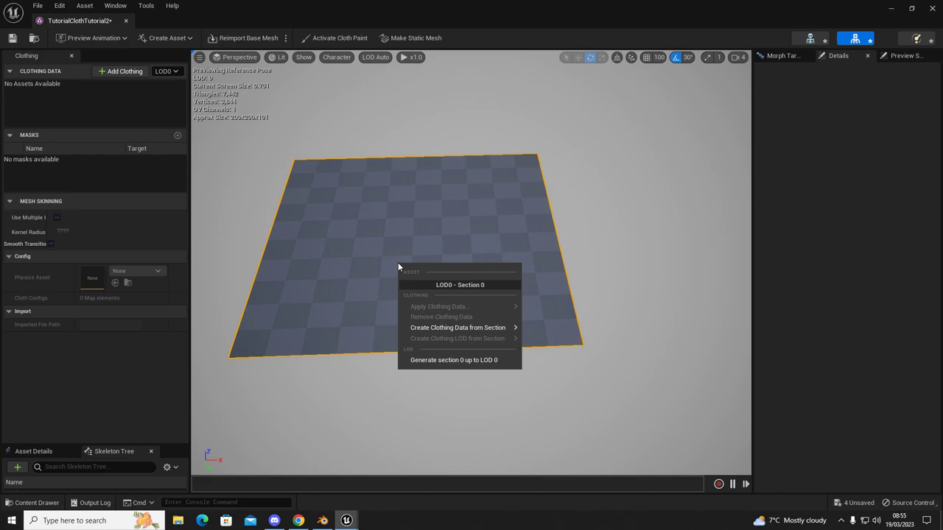
mouse_move(435, 326)
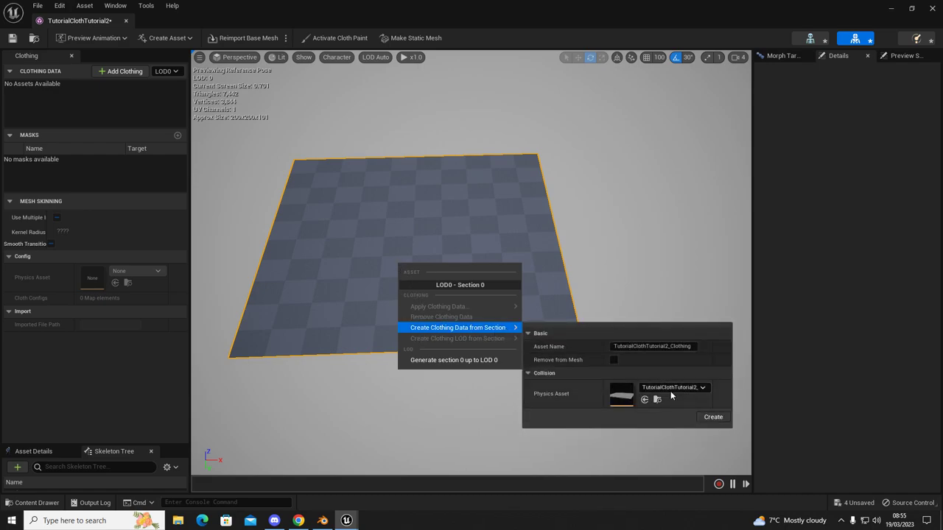
click(713, 418)
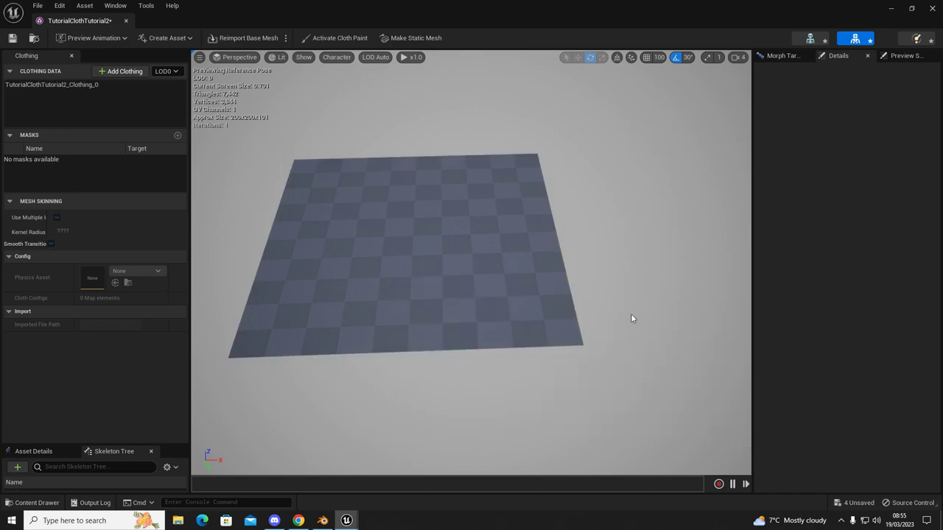
Step: Activate cloth painting for the TutorialClothTutorial2_Clothing_0 data and paint the whole plane with value 100 and a brush radius of 50
click(331, 40)
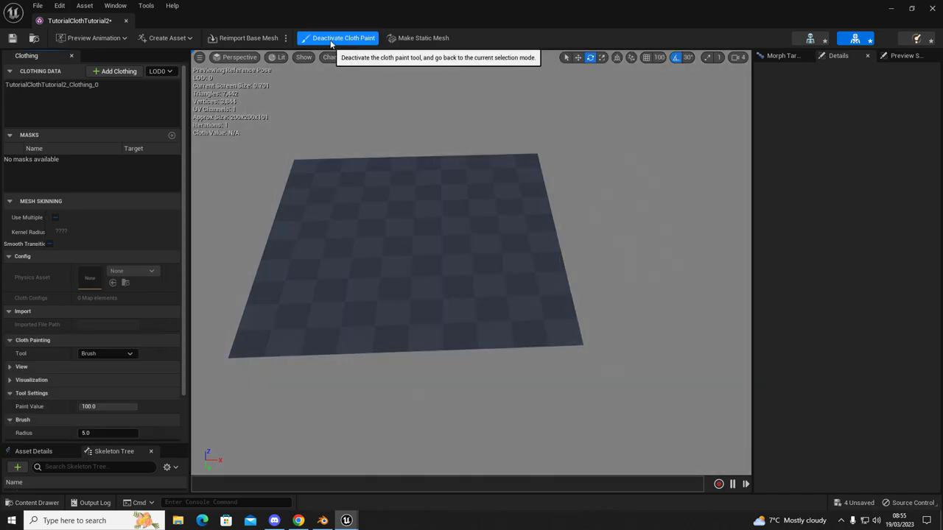
click(32, 86)
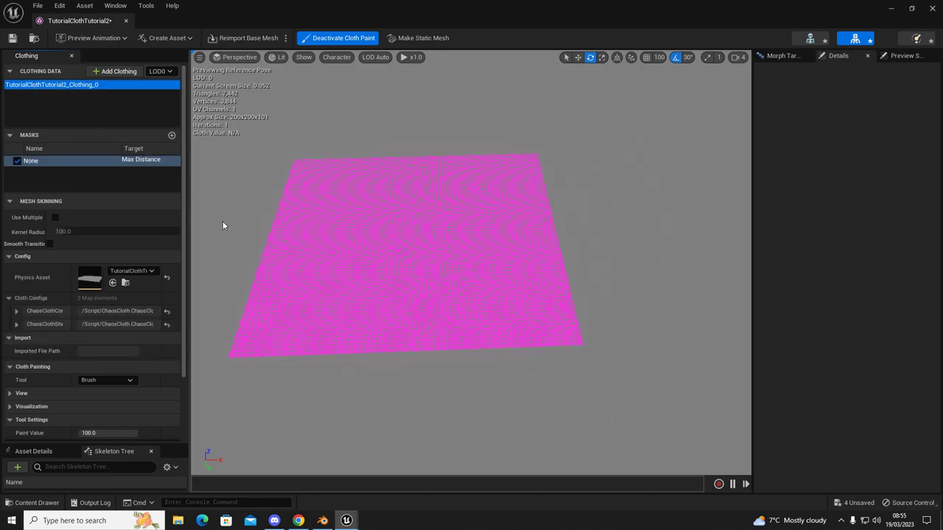
scroll(69, 388, down, 3)
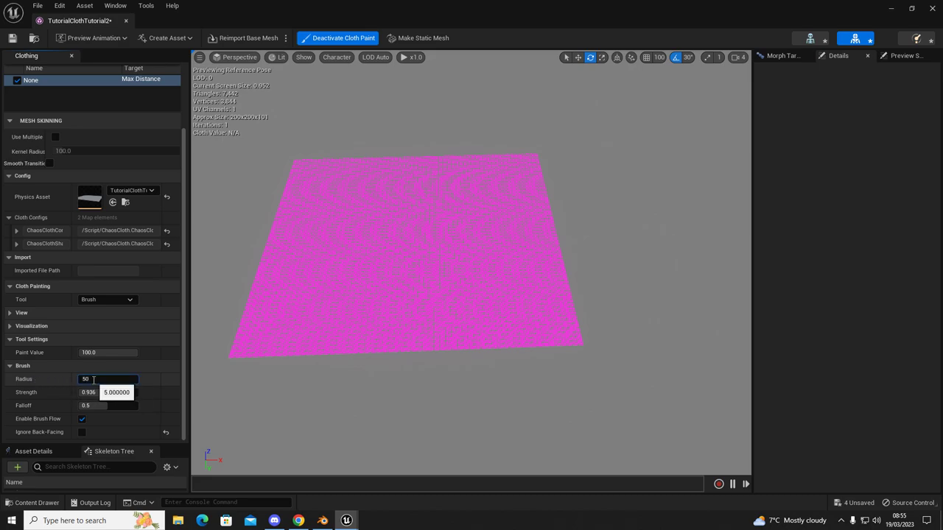
key(Return)
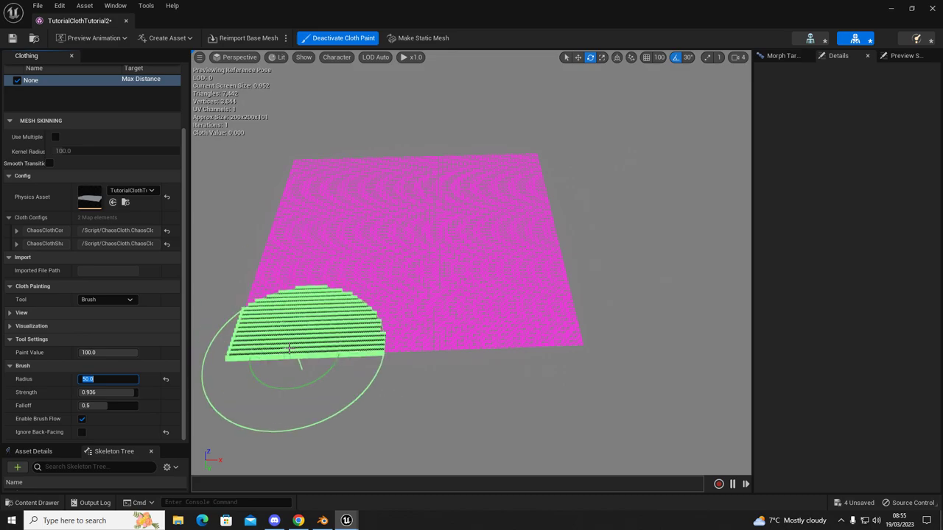
mouse_move(264, 346)
mouse_down()
mouse_move(546, 333)
mouse_move(545, 225)
mouse_move(532, 168)
mouse_move(322, 162)
mouse_move(294, 248)
mouse_move(296, 302)
mouse_move(470, 283)
mouse_move(482, 204)
mouse_move(386, 192)
mouse_move(334, 244)
mouse_move(437, 297)
mouse_move(506, 249)
mouse_move(390, 219)
mouse_move(463, 228)
mouse_move(467, 237)
mouse_up()
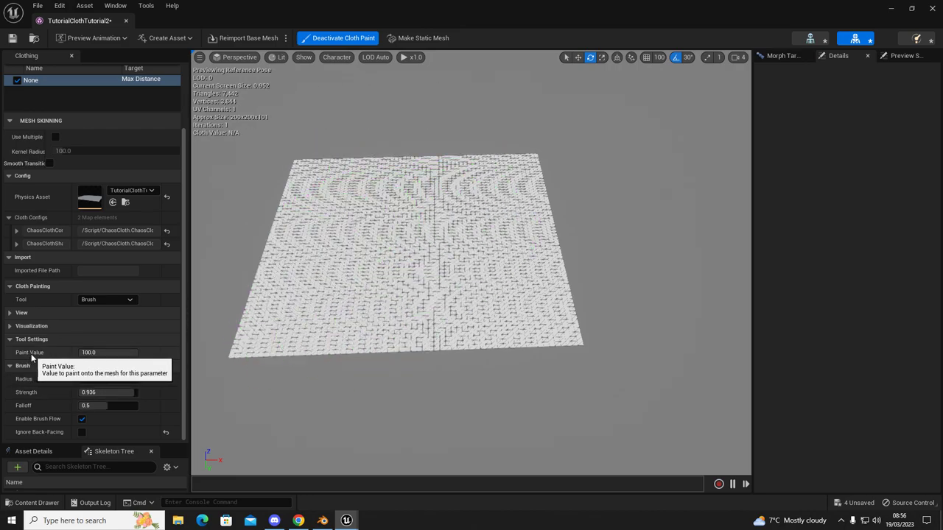
Step: Set the cloth paint value to 0, the brush strength to 1.0 and the brush radius to 5
text(0)
key(Return)
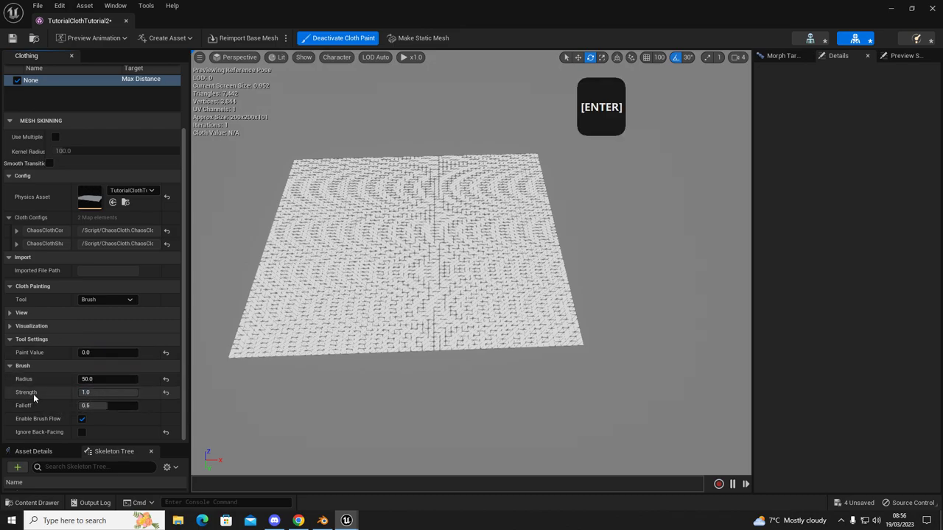
click(102, 377)
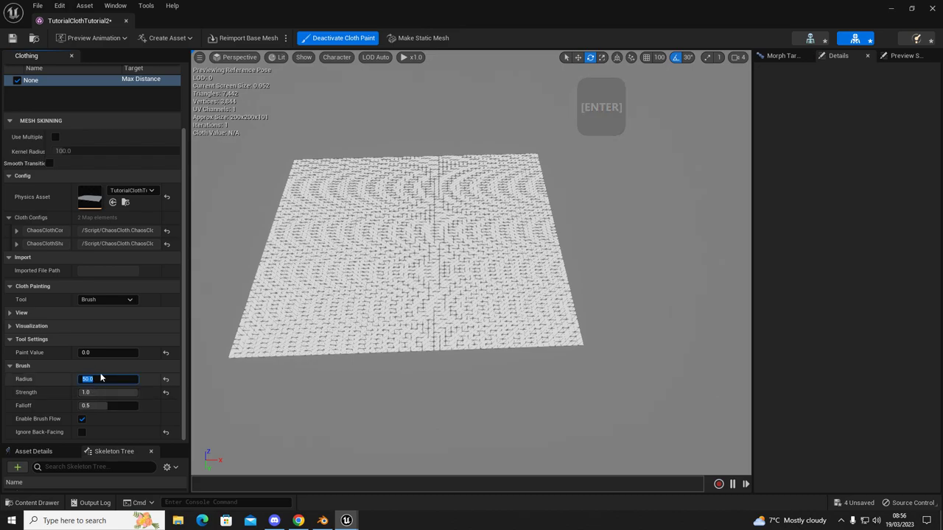
key(Return)
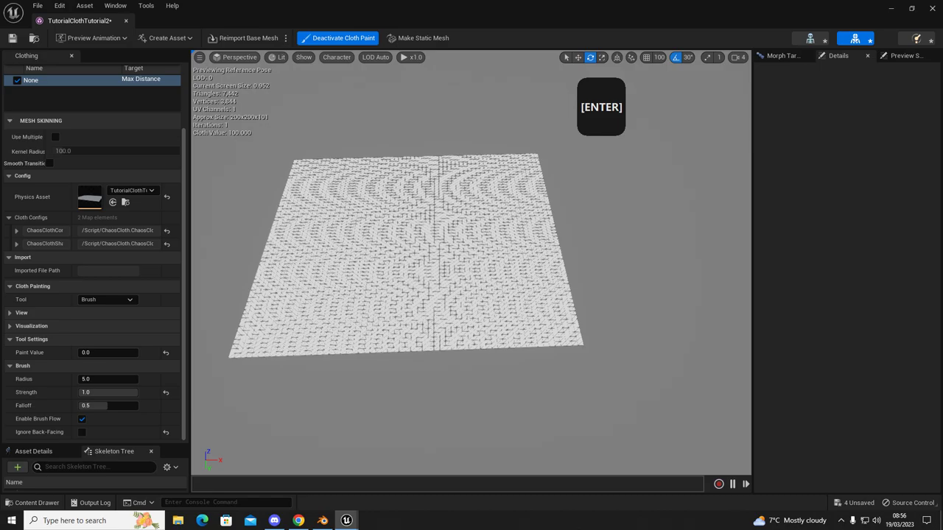
Step: Paint value 0 on the plane's far-left corner and on two separate spots along its far edge
scroll(452, 240, up, 5)
mouse_move(452, 240)
right_down()
mouse_move(402, 111)
mouse_move(427, 295)
mouse_move(427, 185)
mouse_move(442, 191)
mouse_move(442, 250)
mouse_move(338, 251)
mouse_move(448, 239)
right_up()
key(s)
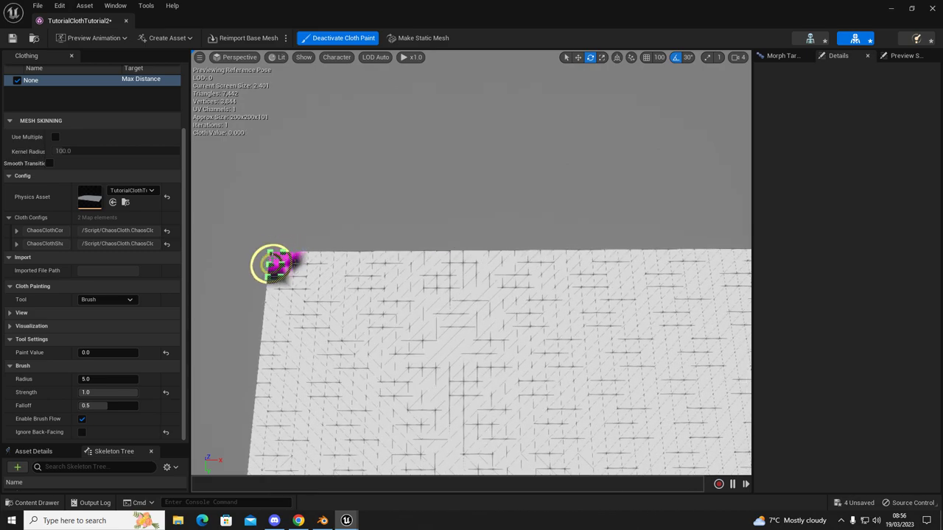
key(d)
right_drag(370, 273, 376, 272)
key(a)
right_drag(297, 255, 350, 263)
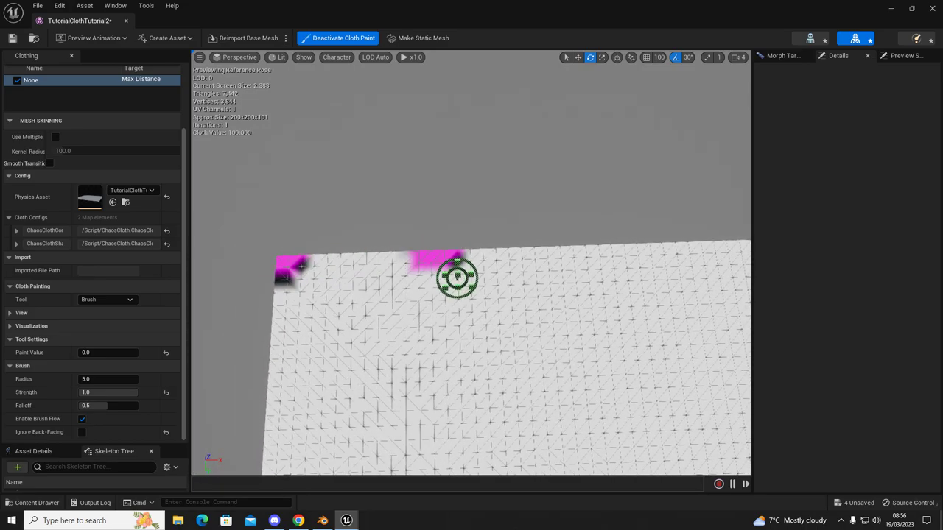
key(d)
right_drag(458, 277, 499, 248)
key(a)
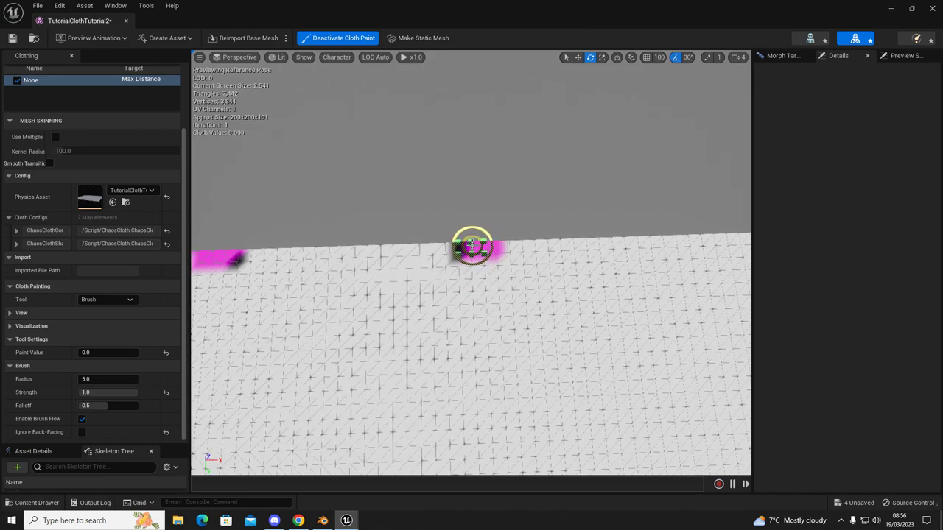
key(d)
right_drag(357, 233, 356, 233)
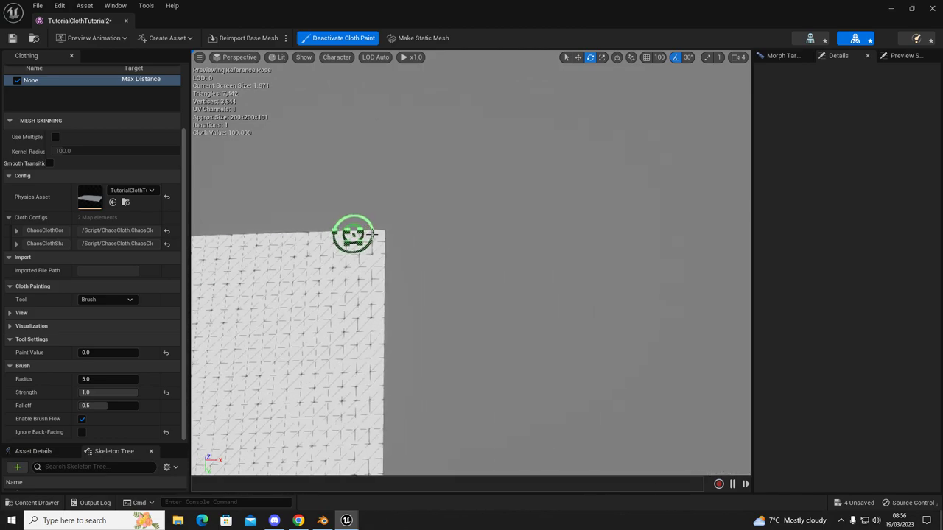
Step: Paint value 0 on the plane's far-right corner and on the spot between that corner and the middle patch
drag(354, 234, 381, 235)
key(s)
right_drag(377, 240, 377, 240)
key(a)
key(d)
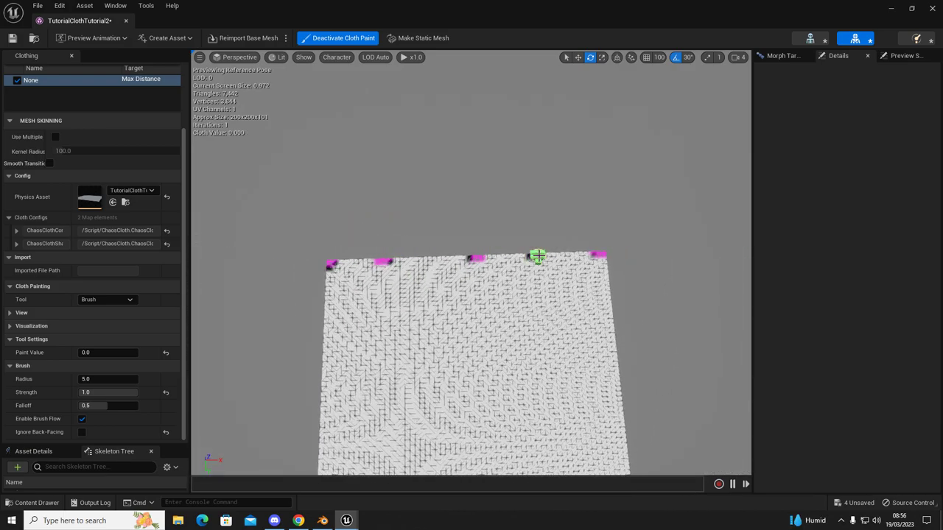
key(a)
right_drag(473, 230, 472, 231)
right_drag(402, 214, 402, 214)
key(d)
right_drag(427, 265, 269, 135)
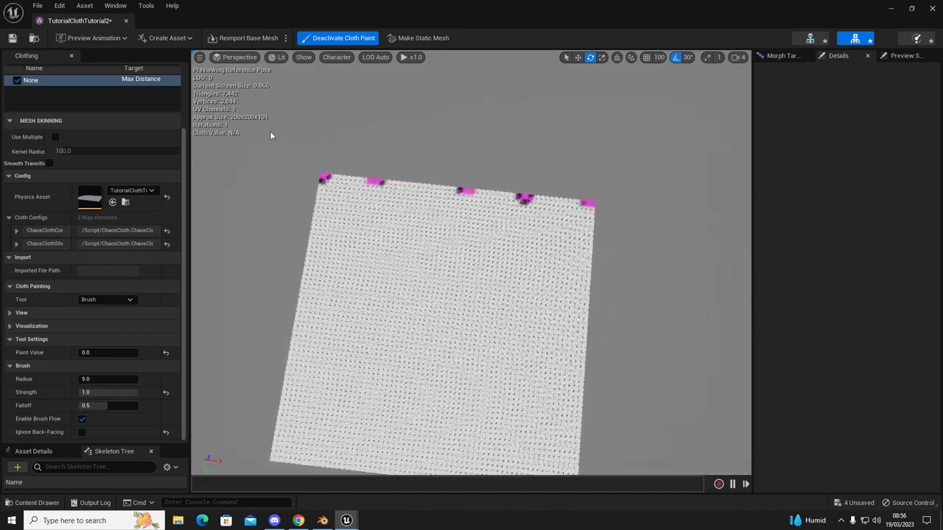
Step: Leave cloth painting, apply the TutorialClothTutorial2_Clothing_0 data to the plane's LOD0 section, and save the skeletal mesh
click(337, 37)
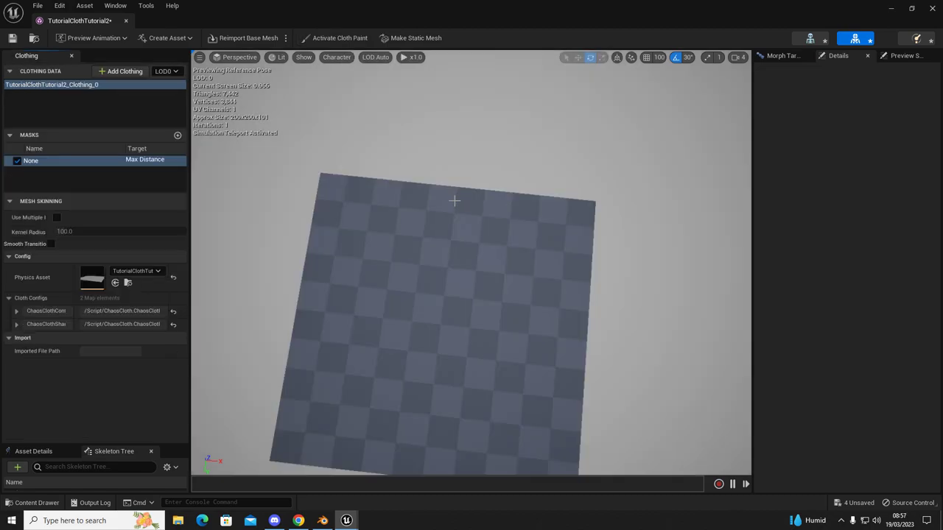
right_click(425, 294)
mouse_move(465, 338)
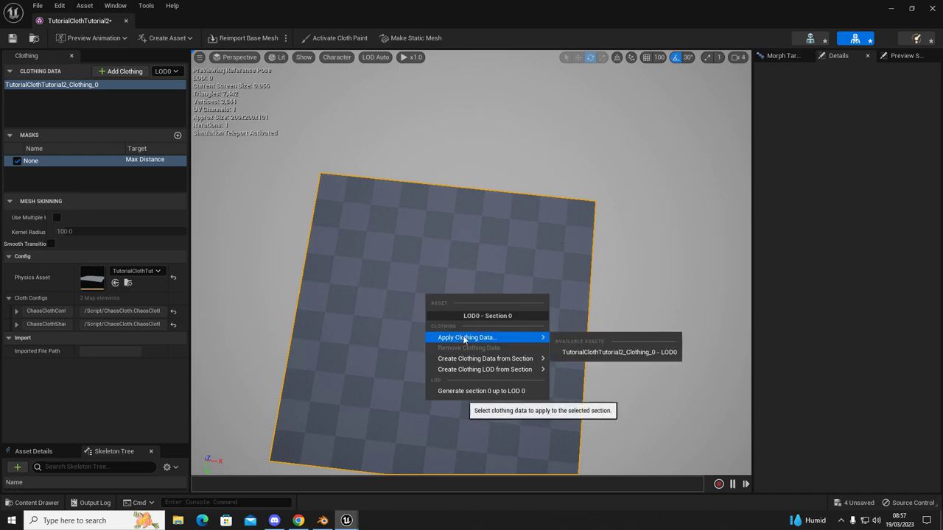
click(596, 353)
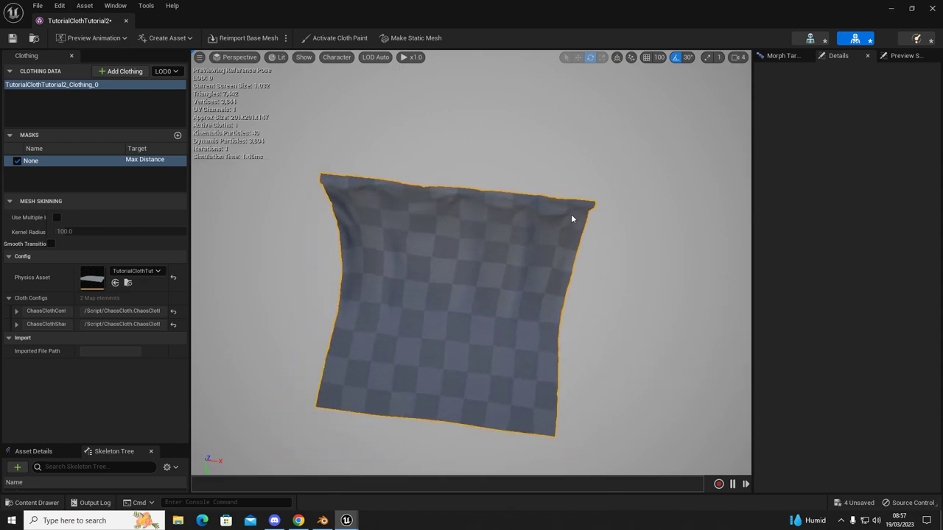
click(11, 39)
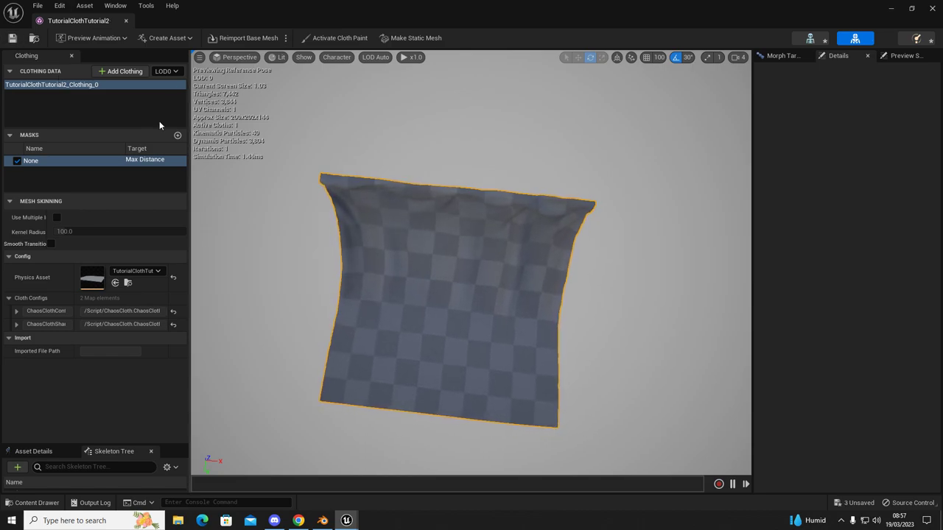
Step: In the shared Chaos cloth config's simulation settings, set the iteration count to 2 and the subdivision count to 3
click(16, 325)
click(24, 338)
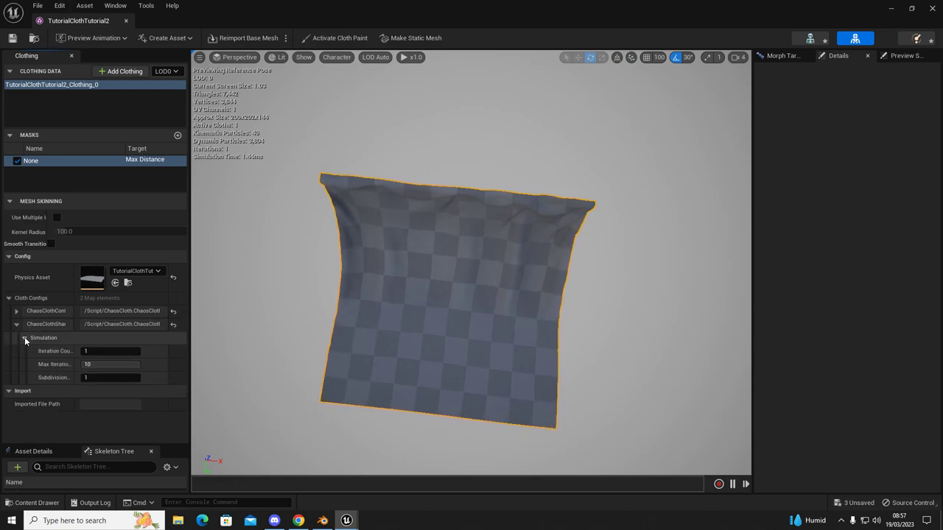
text(2)
click(95, 378)
text(3)
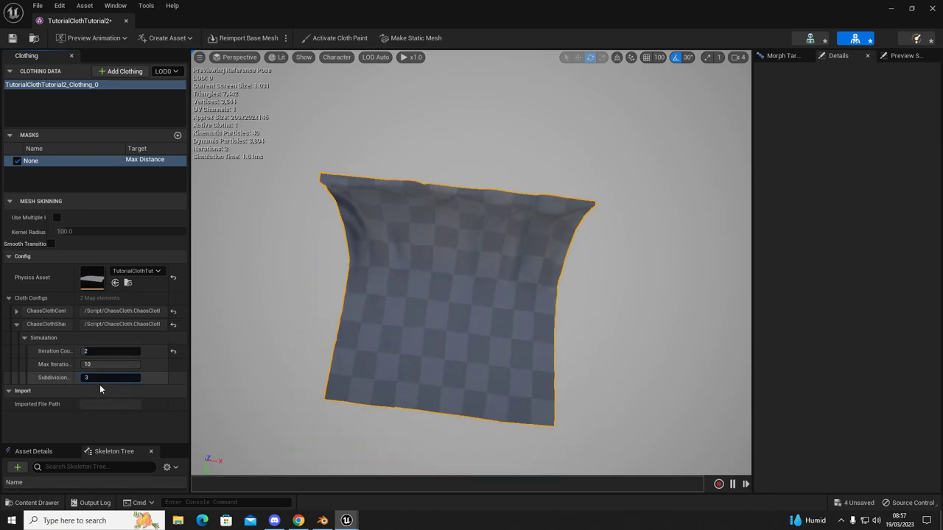
click(267, 294)
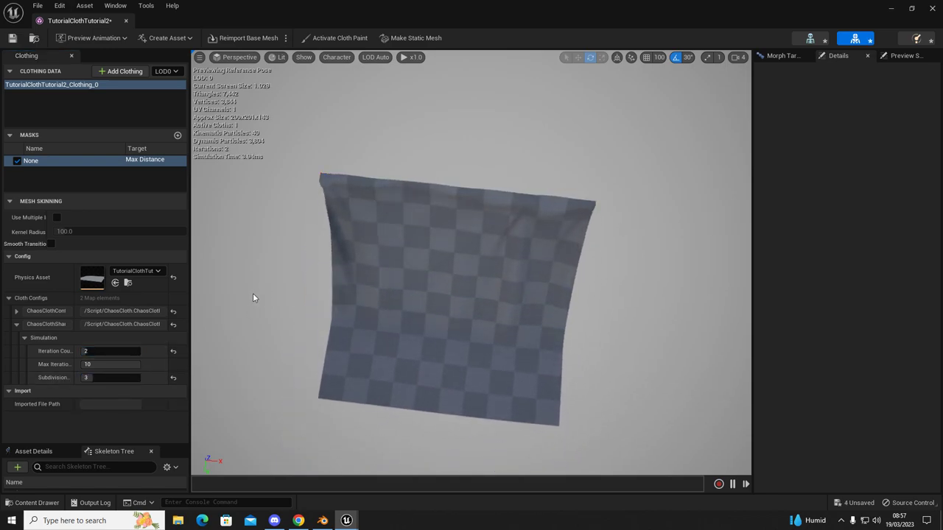
Step: Set the shared cloth simulation's subdivision count to 2
click(90, 378)
text(2)
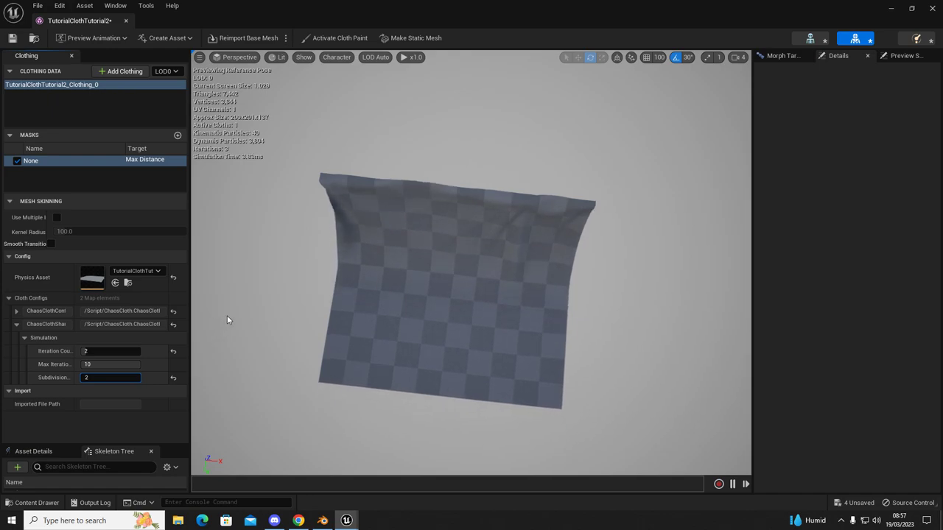
click(227, 318)
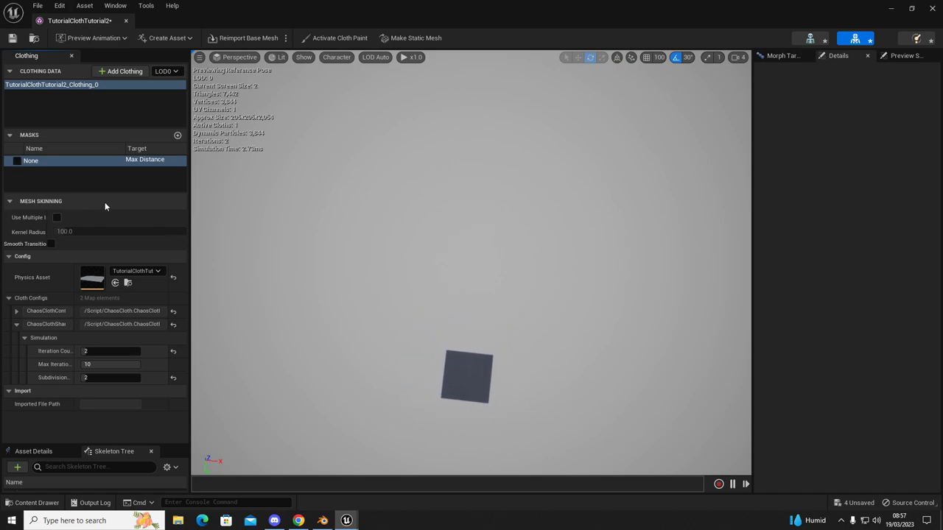
Step: Re-enable the clothing's Max Distance mask and save the skeletal mesh before returning to the level
click(16, 160)
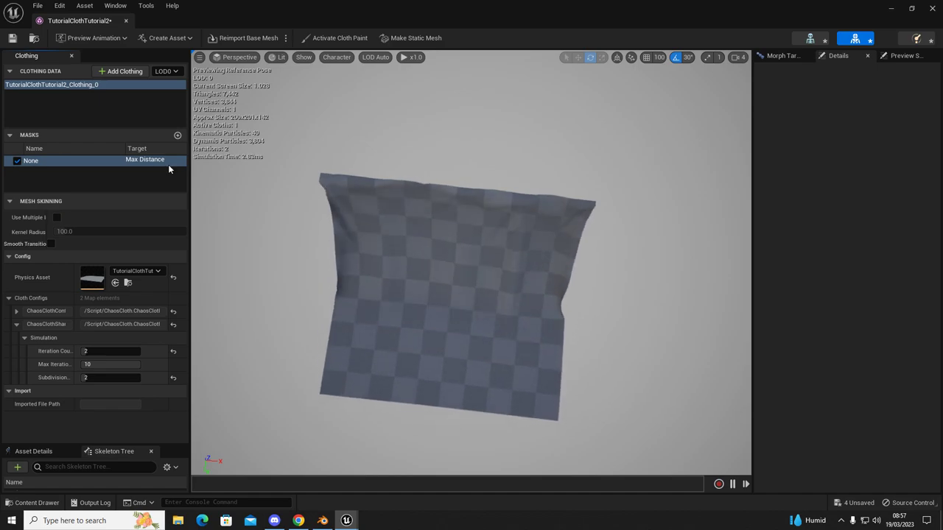
click(13, 38)
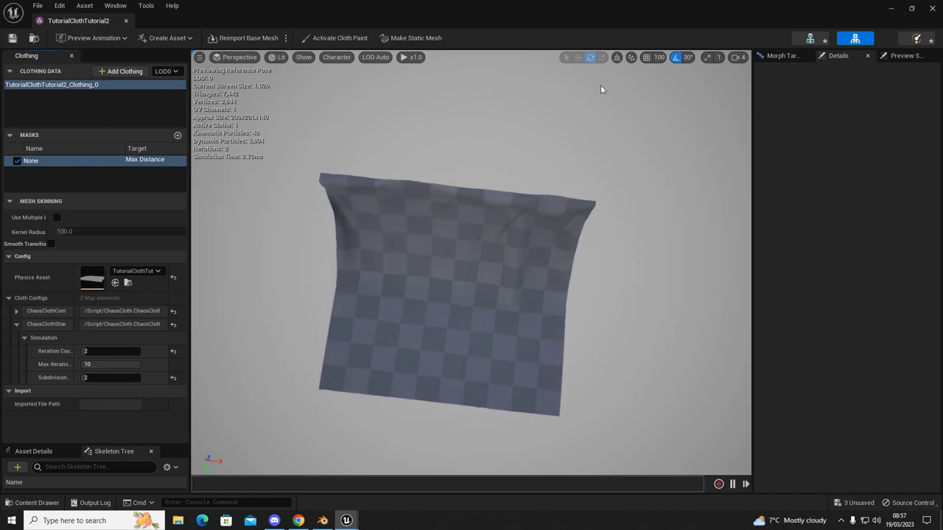
click(890, 10)
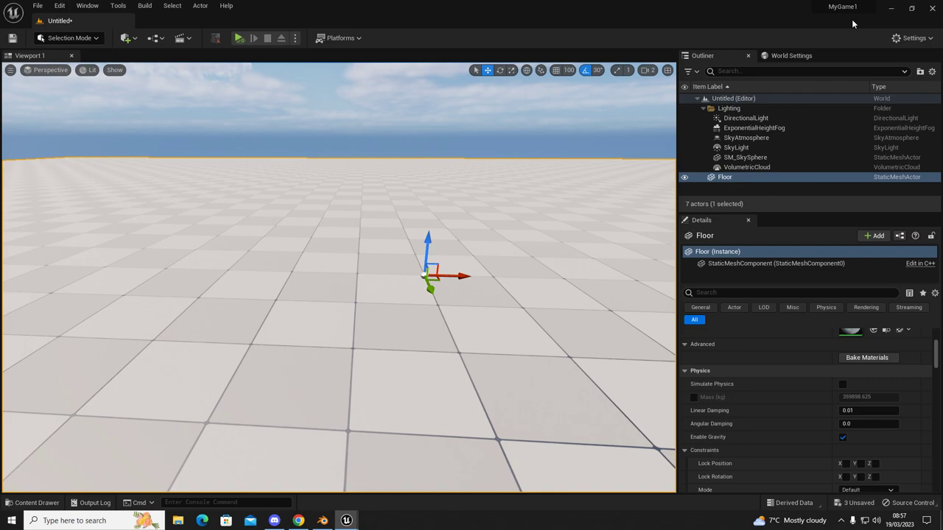
Step: Place the TutorialClothTutorial2 skeletal mesh above the level floor and rotate it upright so it hangs vertically
key(ctrl+space)
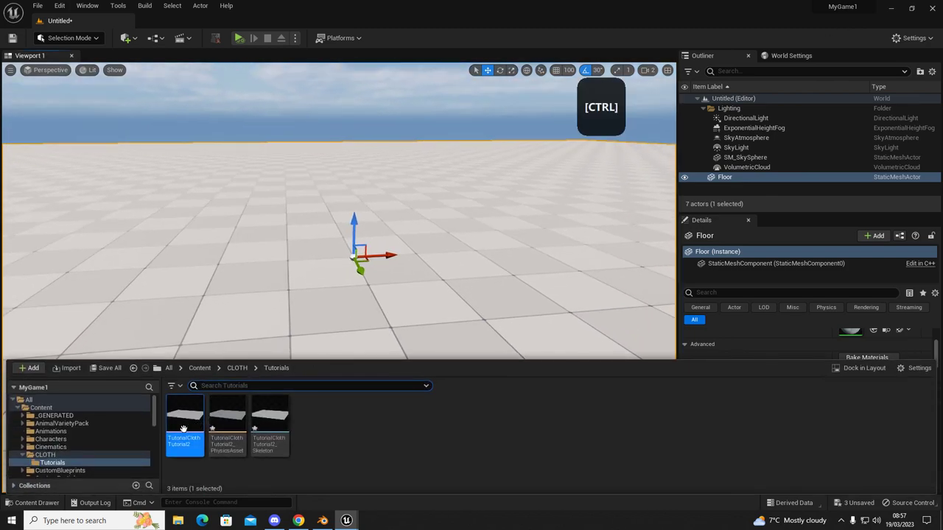
drag(184, 429, 426, 162)
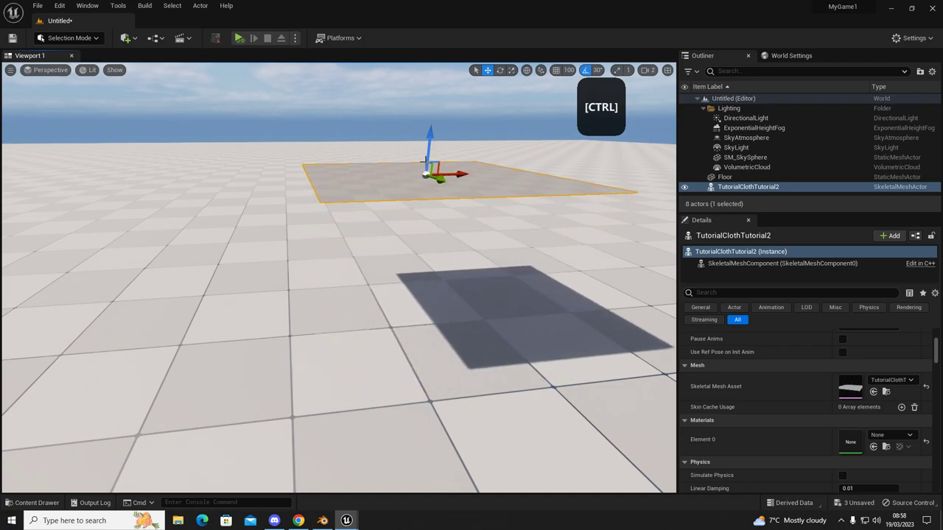
key(e)
drag(417, 122, 446, 221)
key(f)
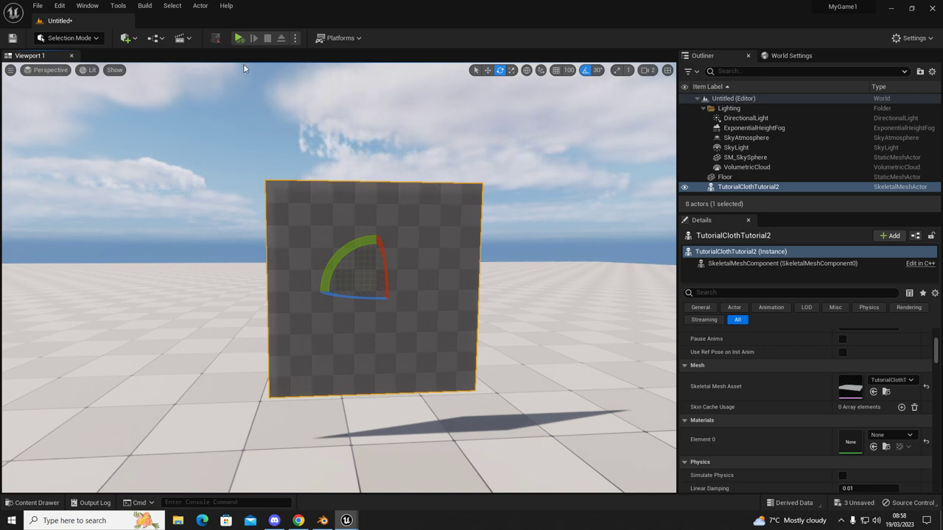
Step: Play the level, examine the hanging cloth simulation from several angles, and stop playing
click(239, 37)
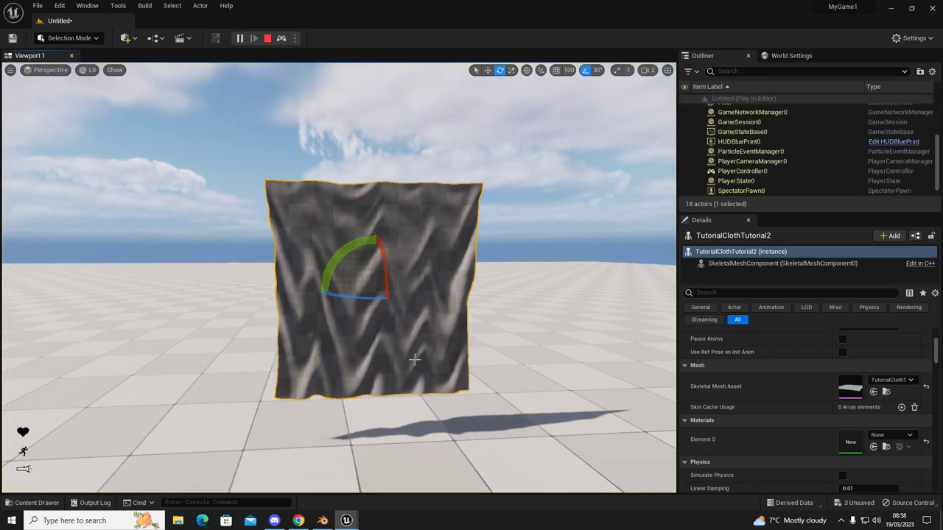
mouse_move(446, 363)
right_down()
mouse_move(413, 363)
mouse_move(450, 362)
right_up()
key(g)
key(w)
key(d)
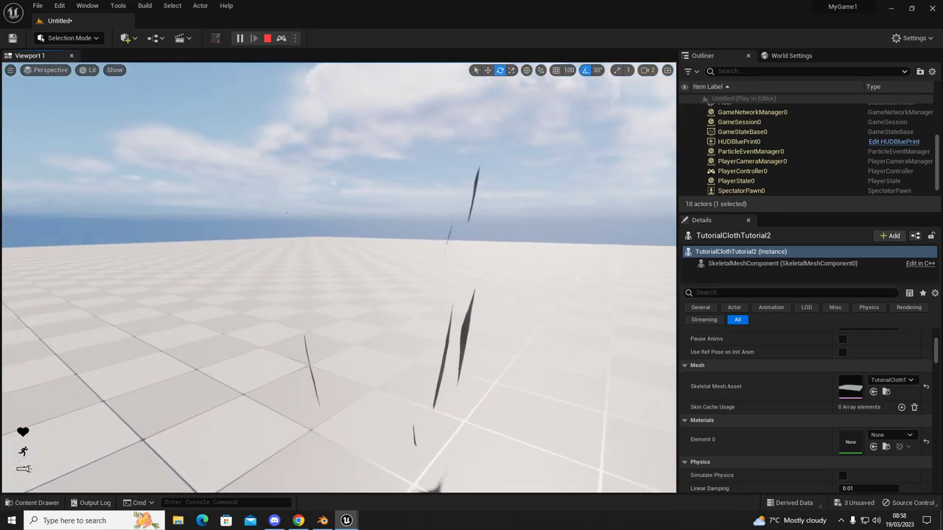
key(a)
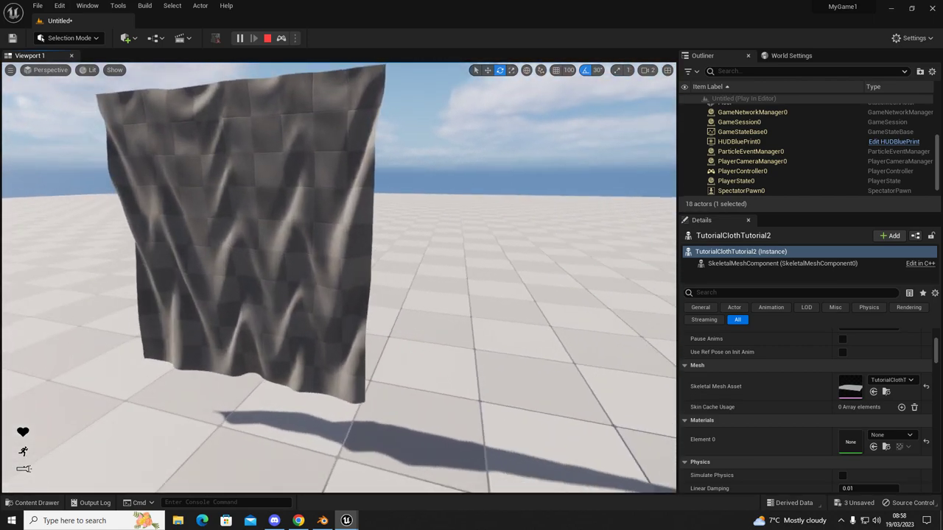
key(a)
key(s)
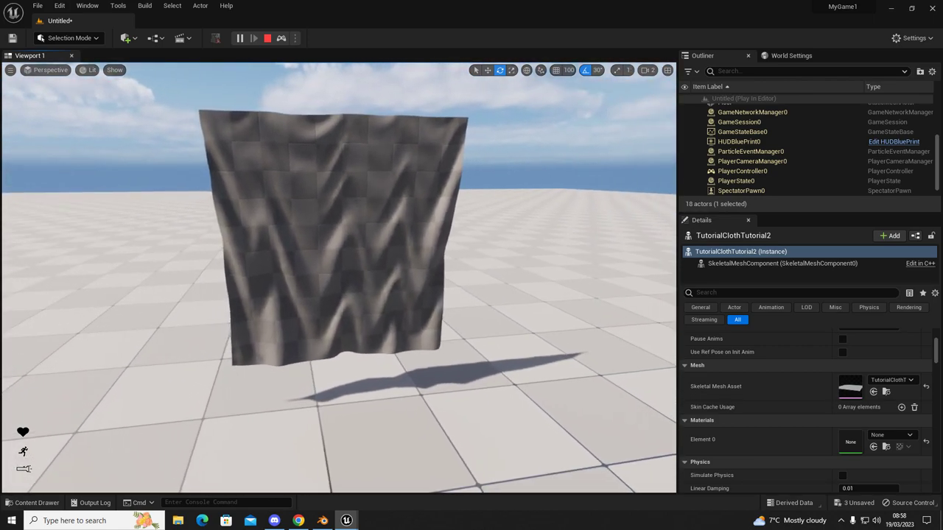
key(a)
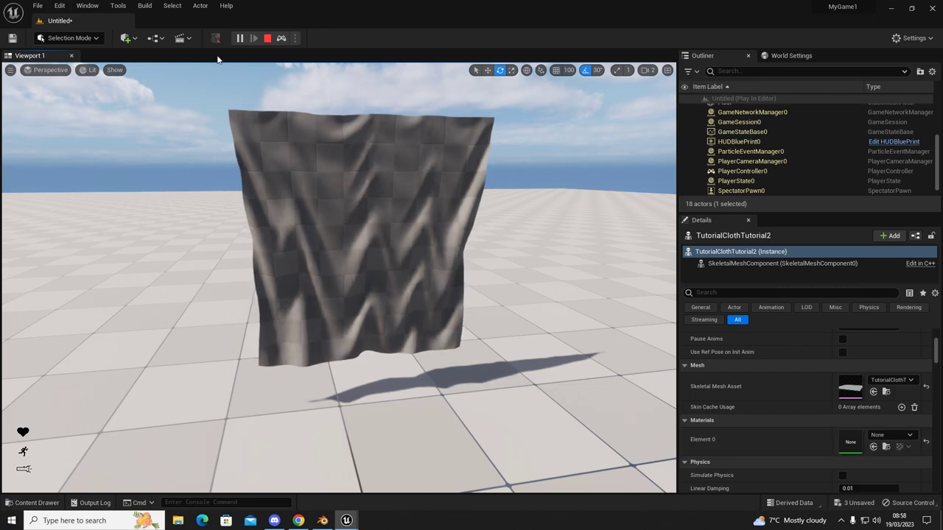
click(269, 38)
click(159, 93)
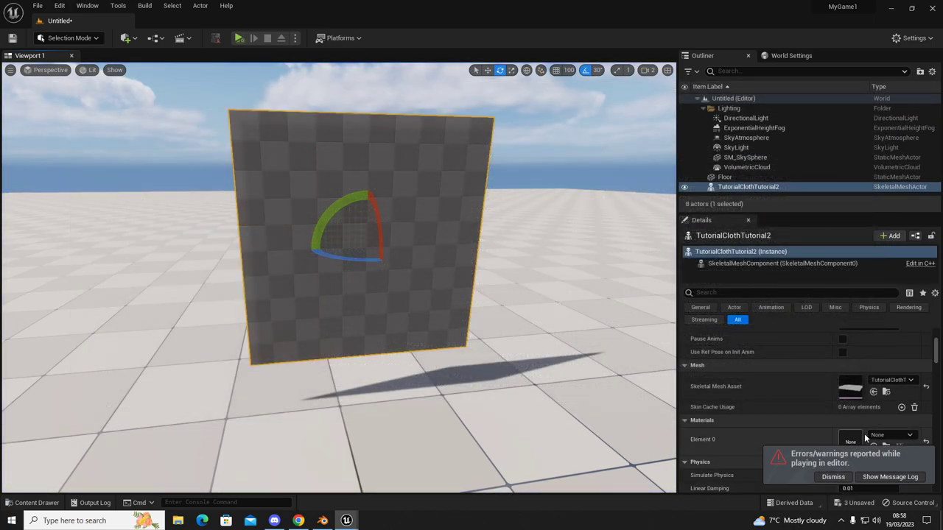
Step: Assign the SecretPassageSheet_a_Mat material to Element 0 of the placed cloth
click(888, 435)
text(sec)
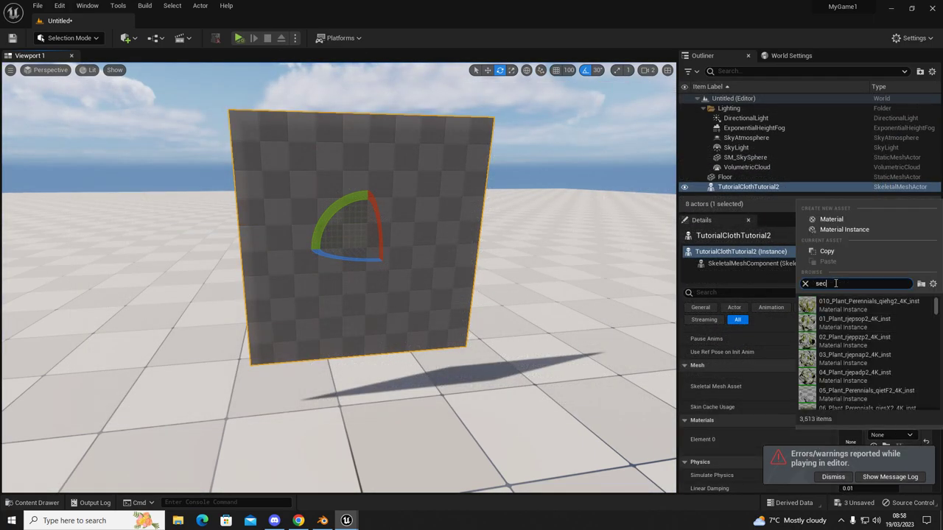
text(re)
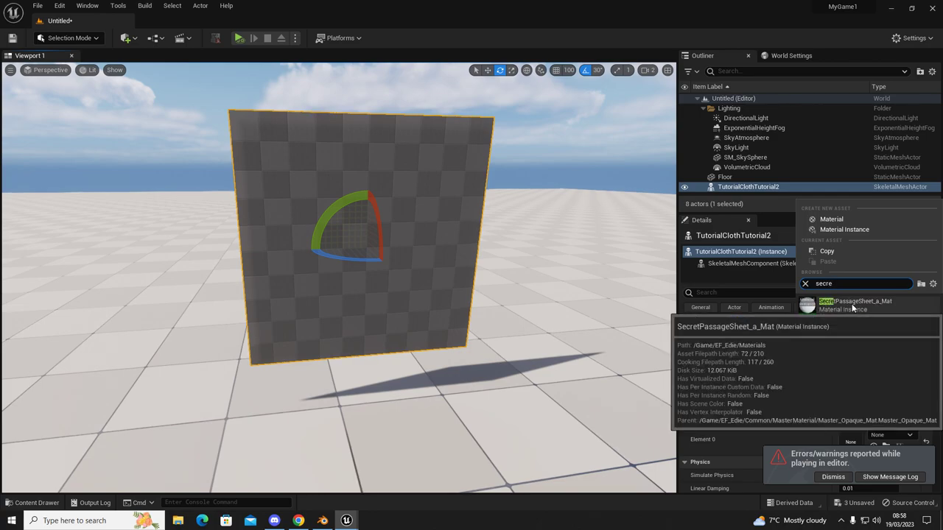
click(852, 304)
right_drag(339, 277, 361, 265)
right_drag(563, 286, 379, 293)
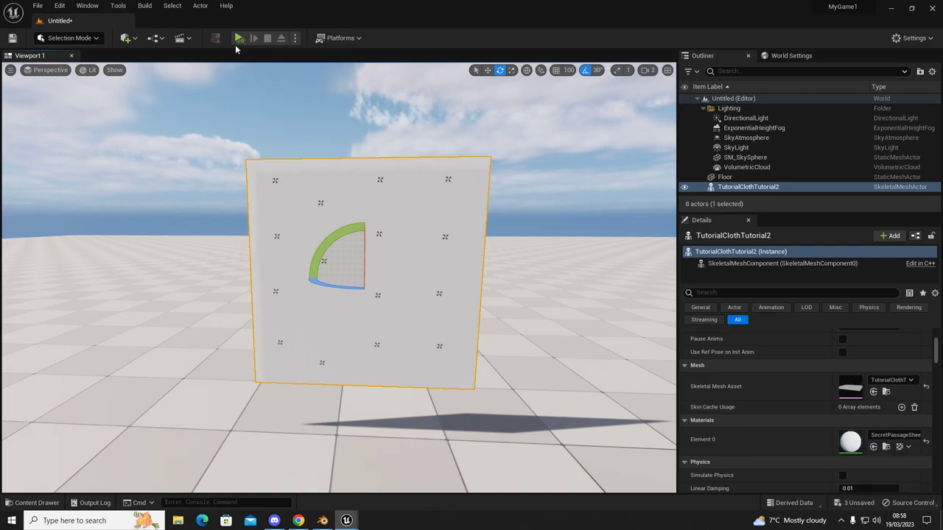
Step: Play the level and slide the hanging cloth along its X axis to test how it sways
click(238, 38)
right_drag(334, 324, 294, 327)
right_drag(404, 325, 354, 315)
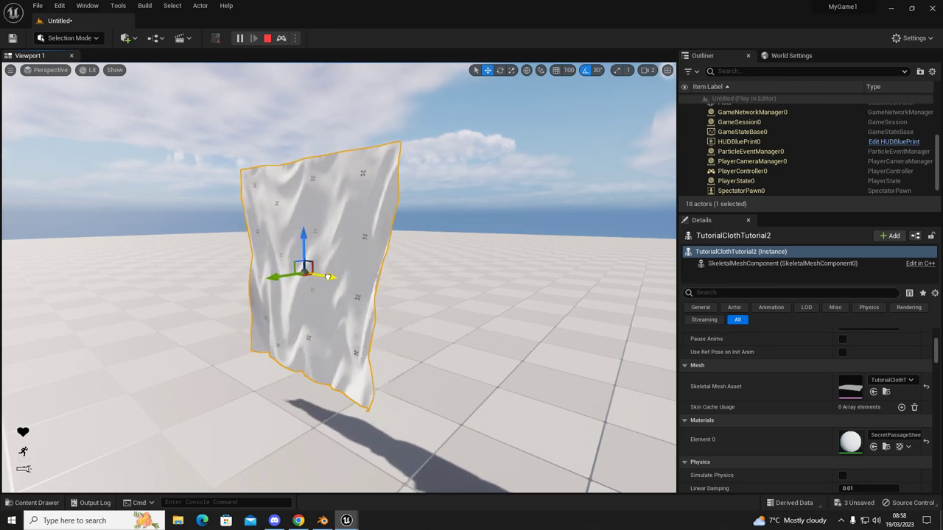
drag(328, 277, 442, 290)
right_drag(442, 290, 538, 309)
click(442, 290)
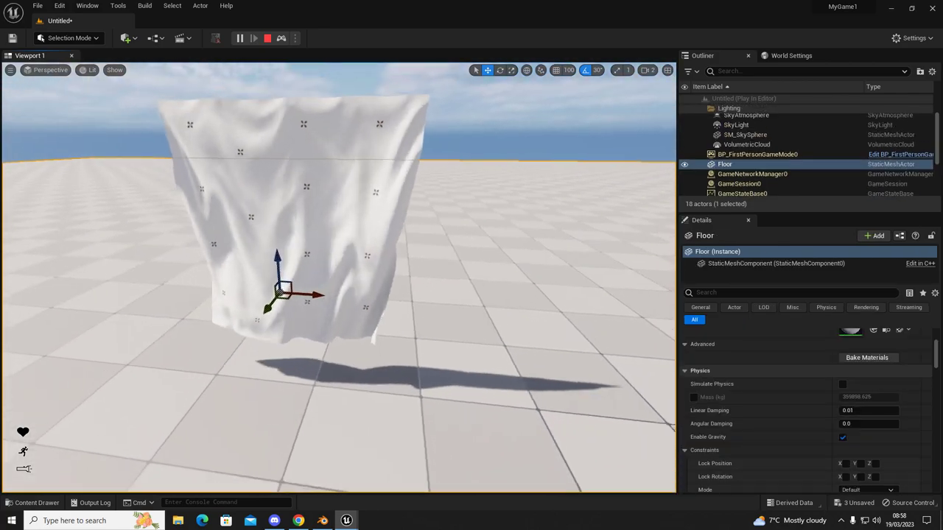
Step: Reselect the TutorialClothTutorial2 cloth during play, move it further along X, and scale it narrower so it bunches up
right_drag(346, 413, 341, 322)
click(342, 322)
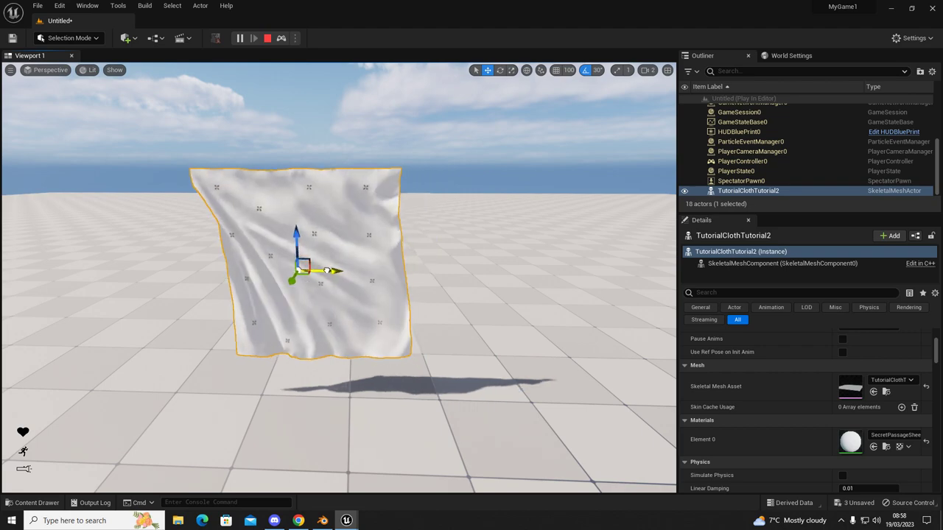
mouse_move(327, 271)
mouse_down()
mouse_move(298, 270)
mouse_move(339, 273)
mouse_up()
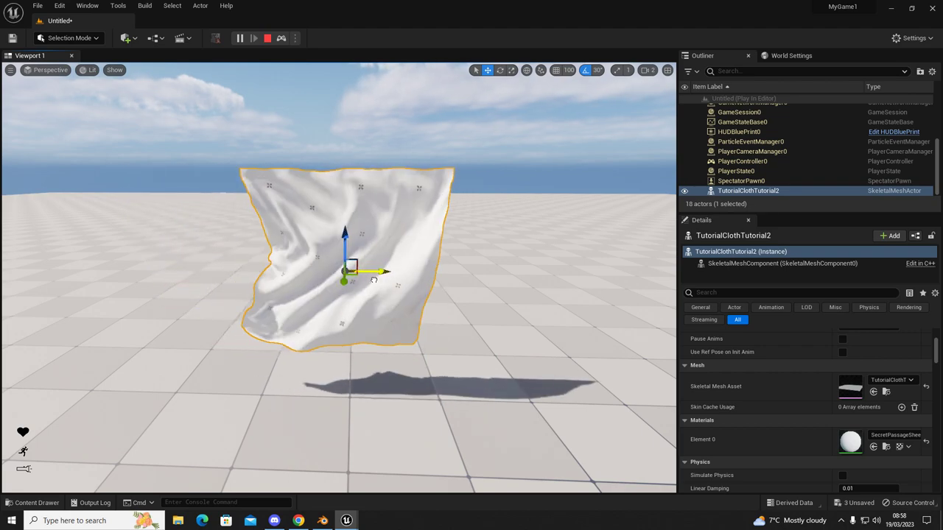
drag(334, 205, 345, 207)
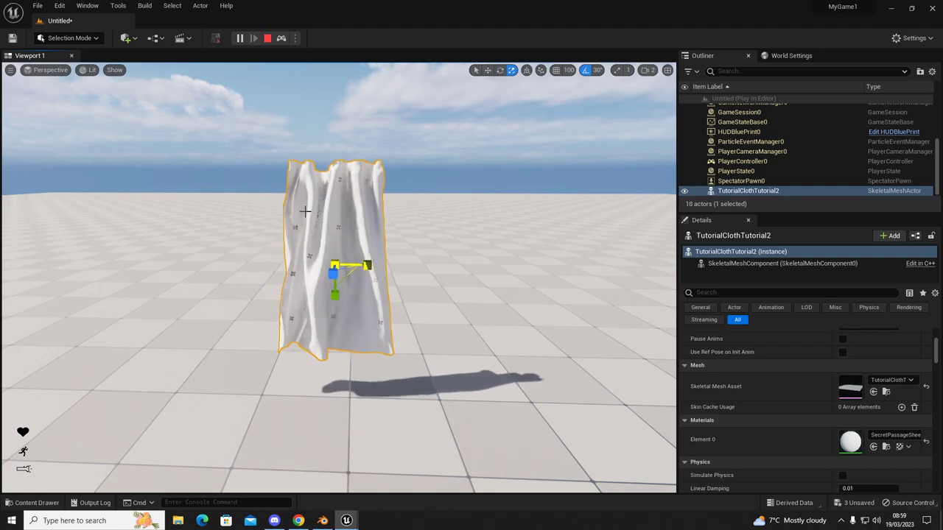
Step: Stop playing the level to end the cloth movement and scaling test
click(185, 40)
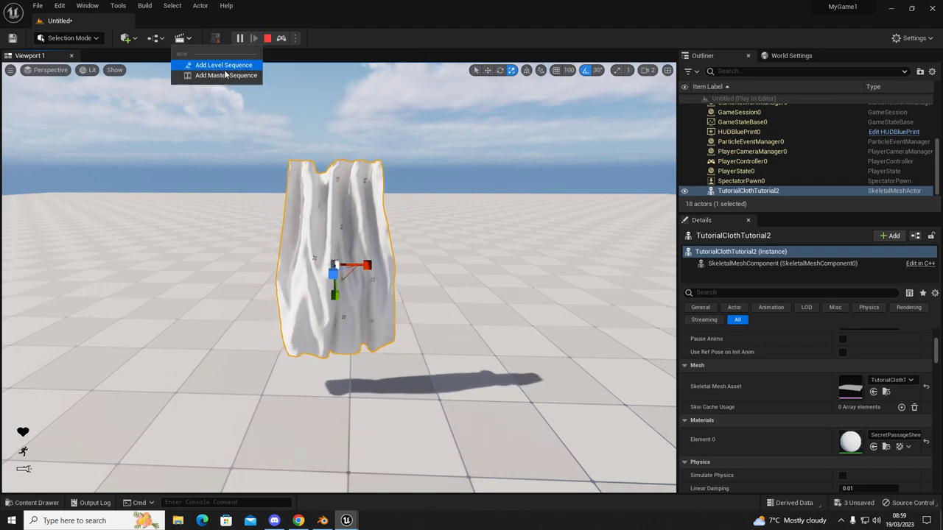
click(360, 81)
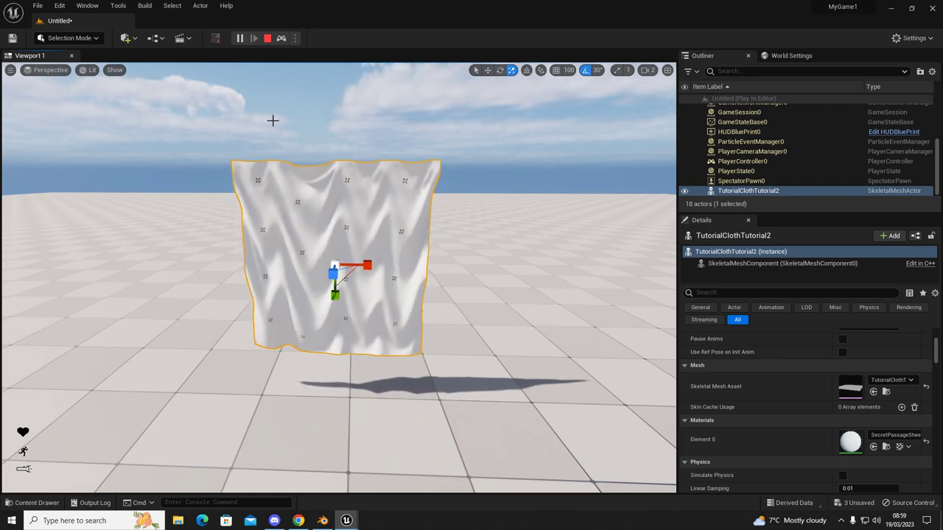
click(267, 38)
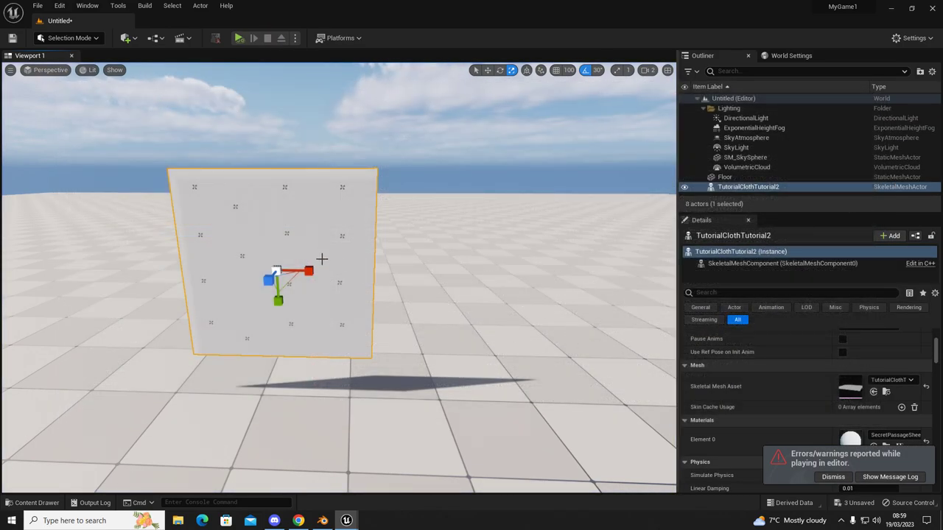
Step: Examine the Clothing settings of the placed TutorialClothTutorial2 actor, including its collision, teleport and simulation factory options
scroll(743, 357, down, 15)
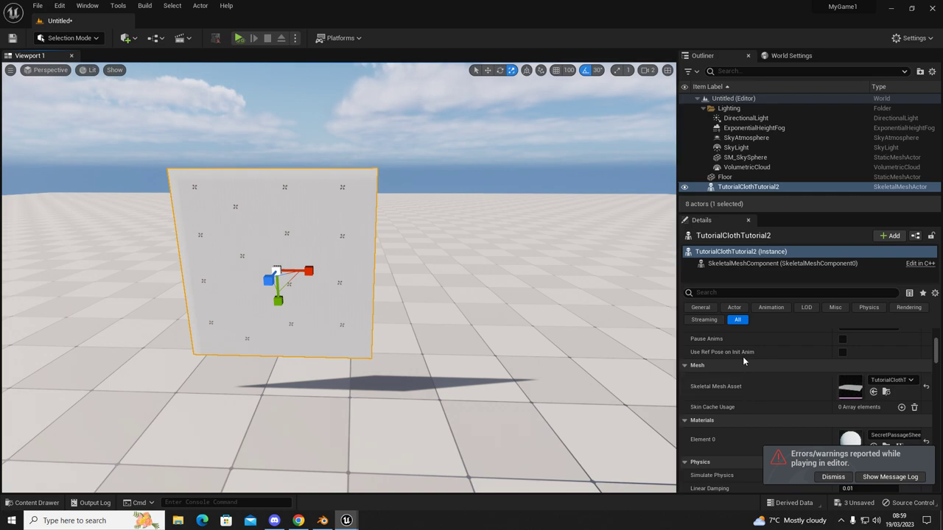
scroll(723, 372, down, 2)
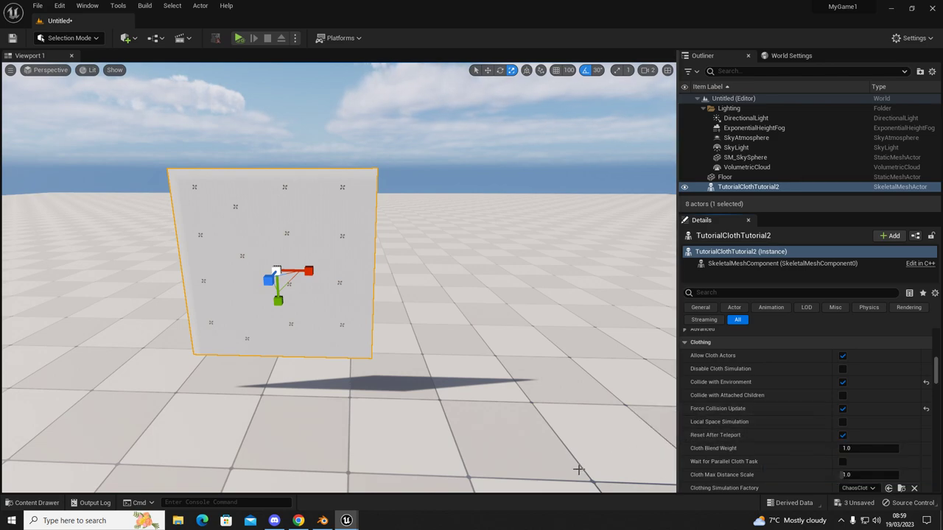
scroll(710, 444, down, 1)
scroll(711, 444, down, 1)
scroll(230, 127, up, 2)
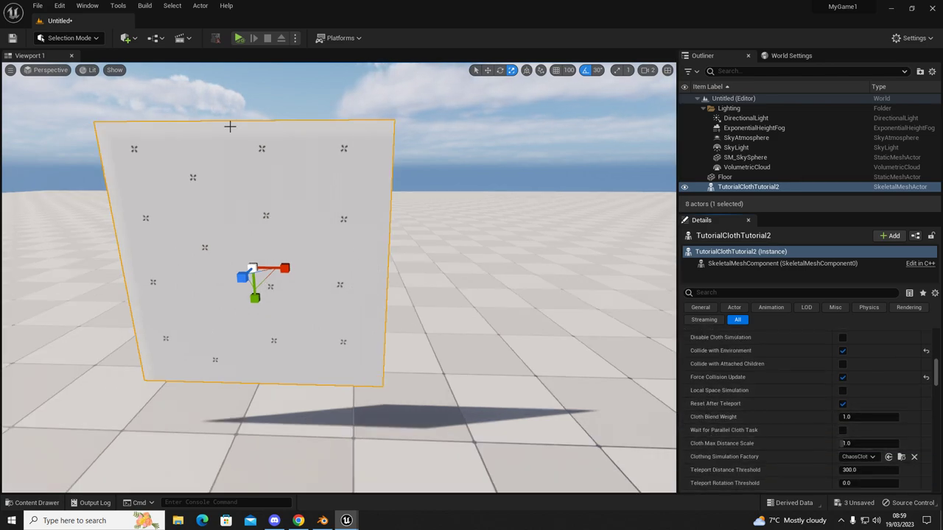
Step: Start a game preview from a point on the floor in front of the hanging cloth
click(12, 38)
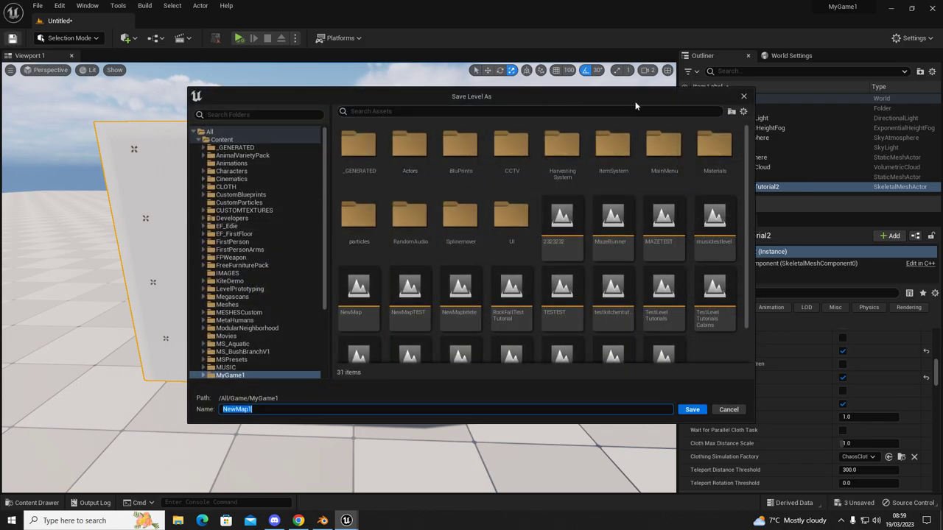
key(Escape)
right_drag(352, 207, 325, 273)
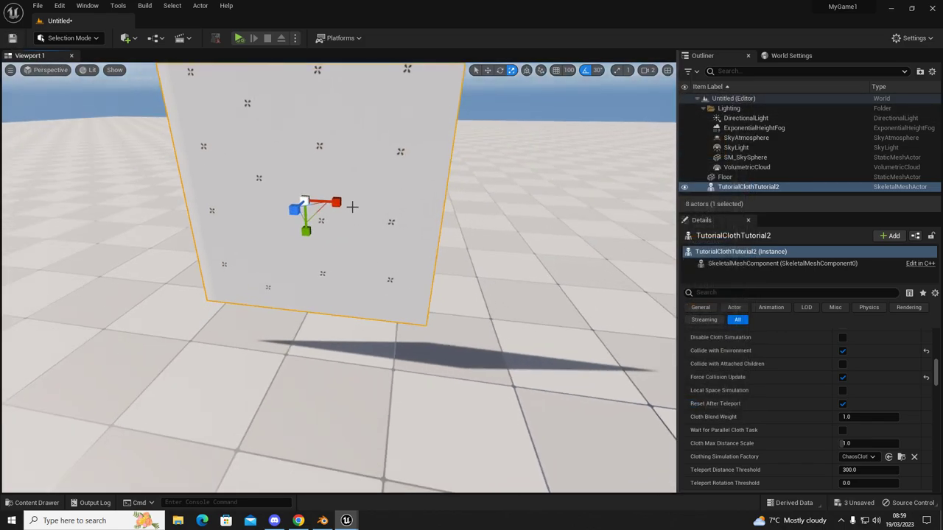
mouse_move(451, 264)
right_down()
mouse_move(501, 221)
mouse_move(439, 265)
right_up()
right_drag(354, 206, 303, 244)
right_click(346, 147)
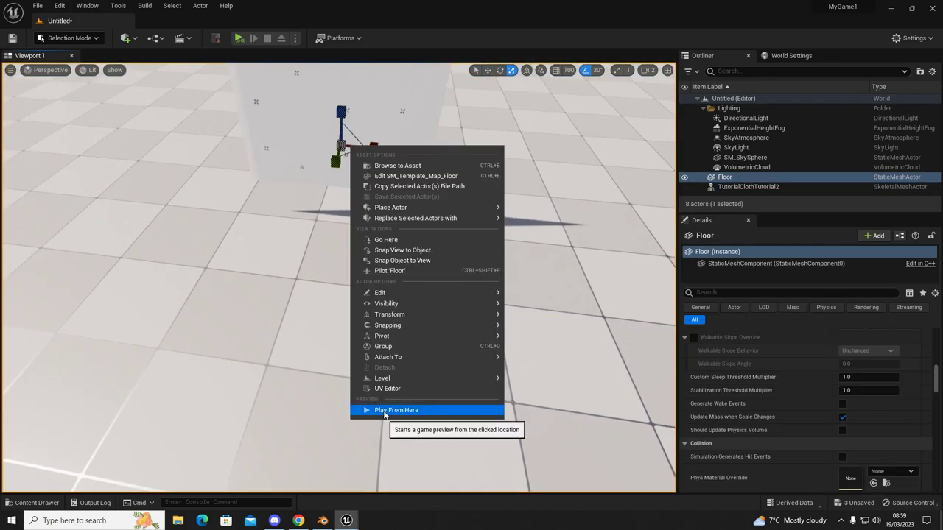
click(400, 411)
Step: Walk the first-person character into and around the hanging cloth to test how it reacts to contact
key(w)
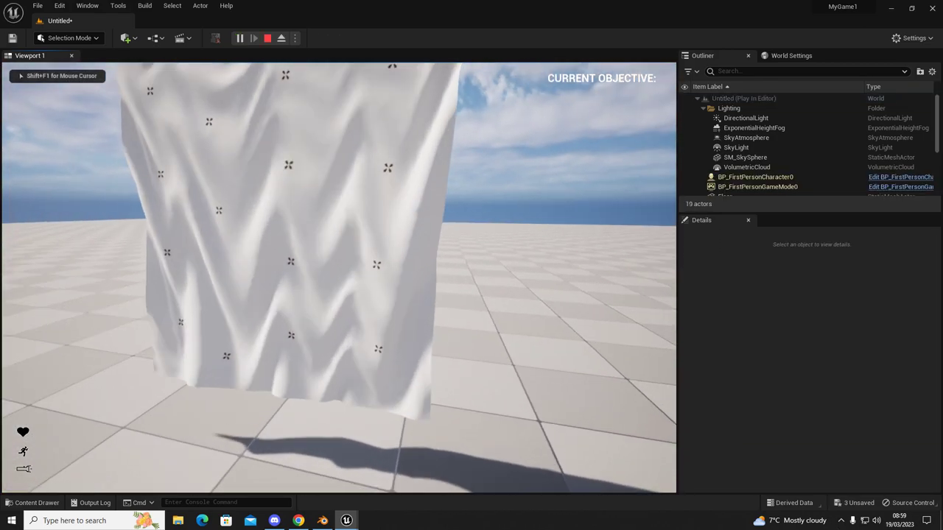
key(d)
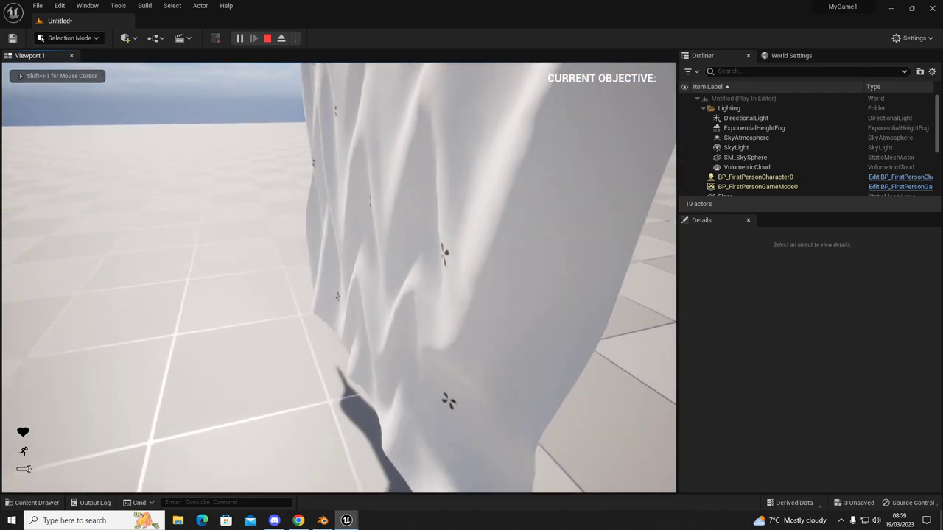
key(d)
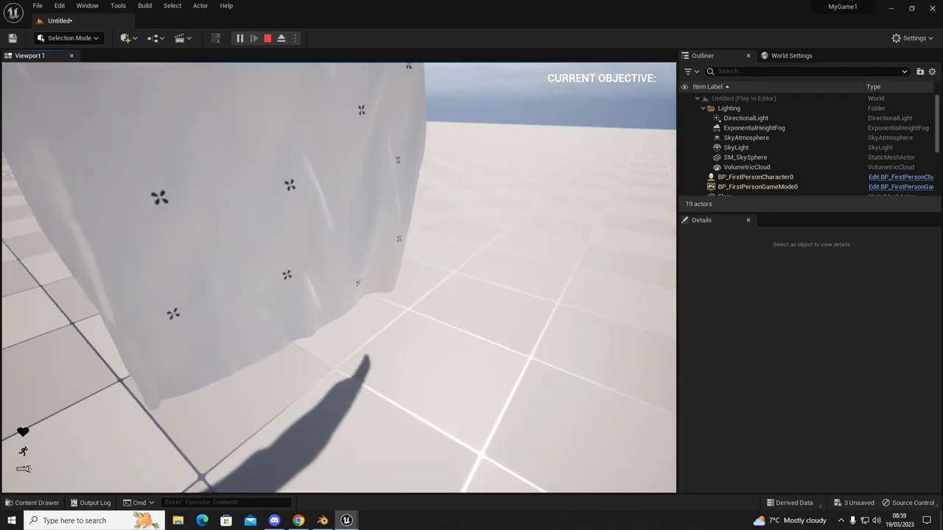
key(w)
key(d)
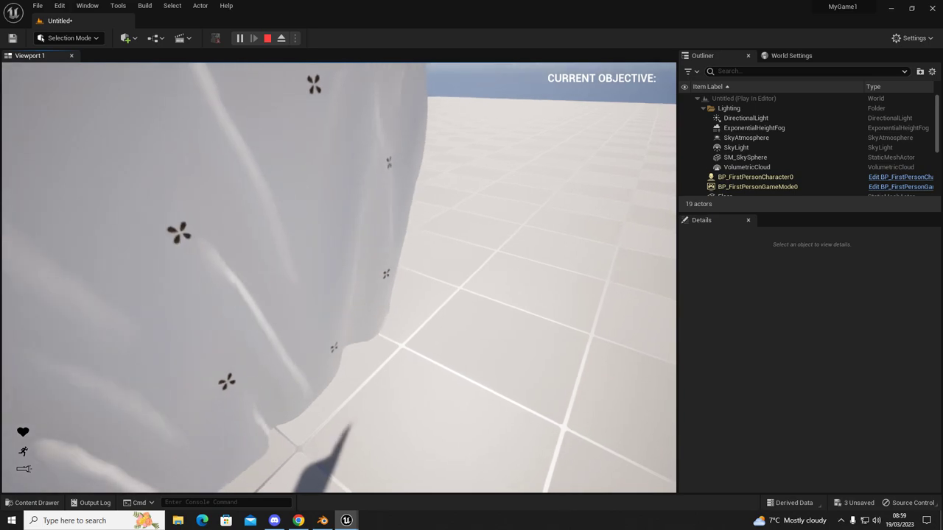
key(d)
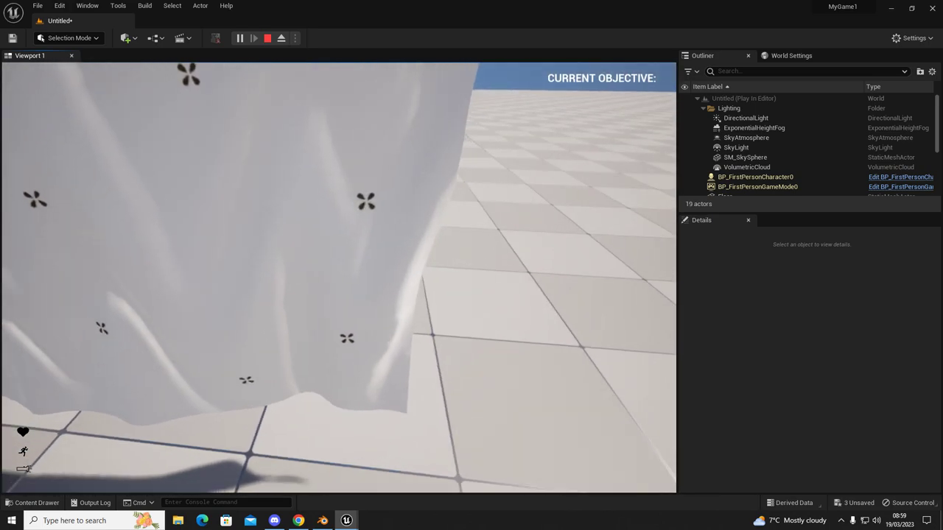
key(w)
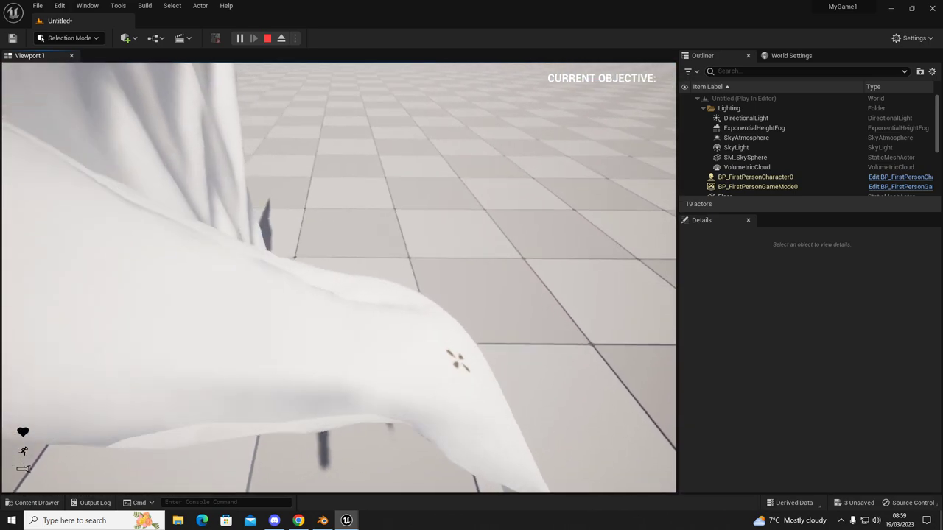
key(s)
key(s)
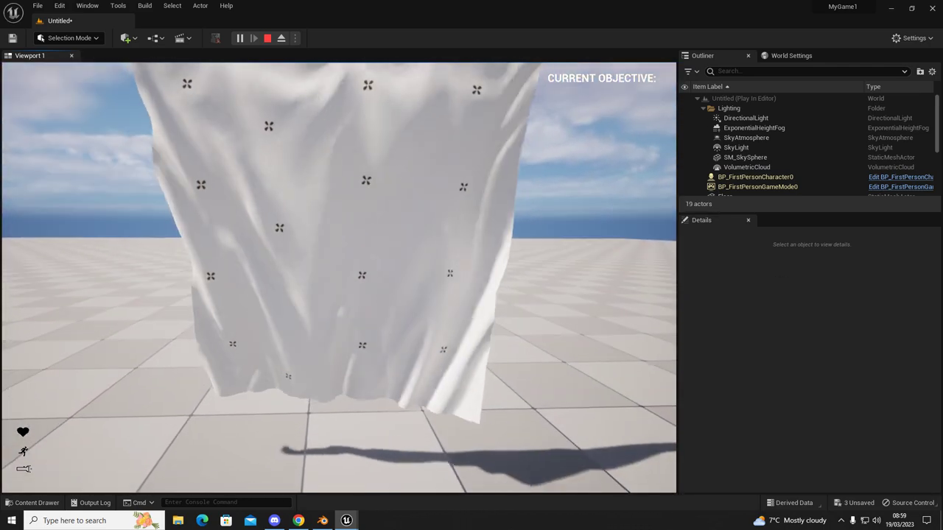
Step: Back the character away from the cloth and view its whole front while strafing from side to side
key(s)
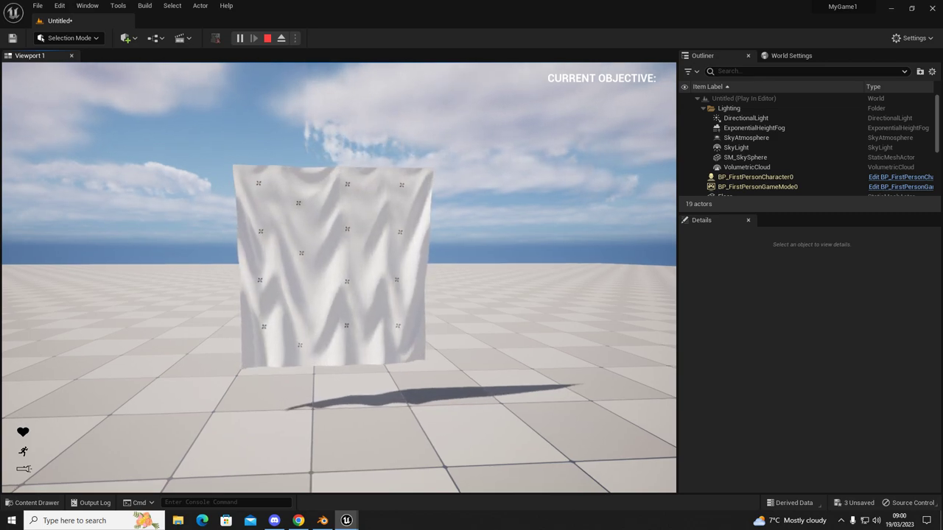
key(d)
key(a)
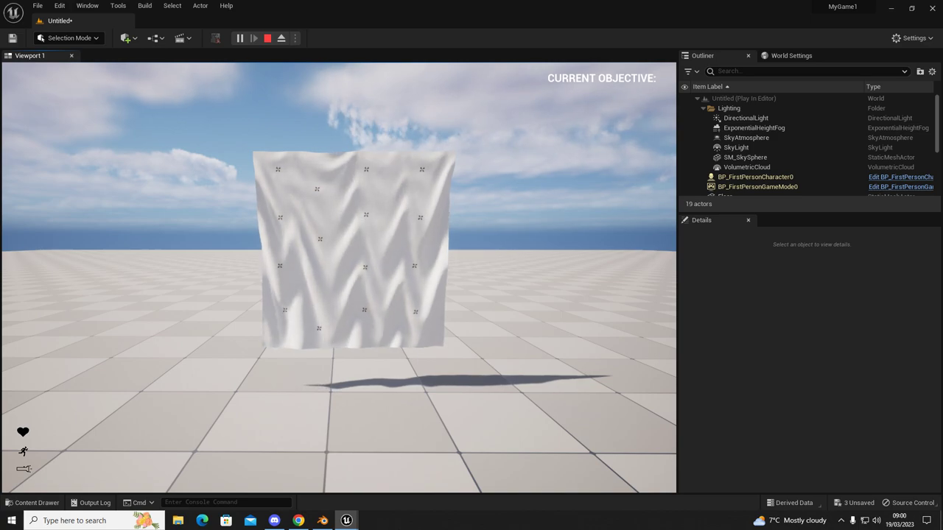
key(d)
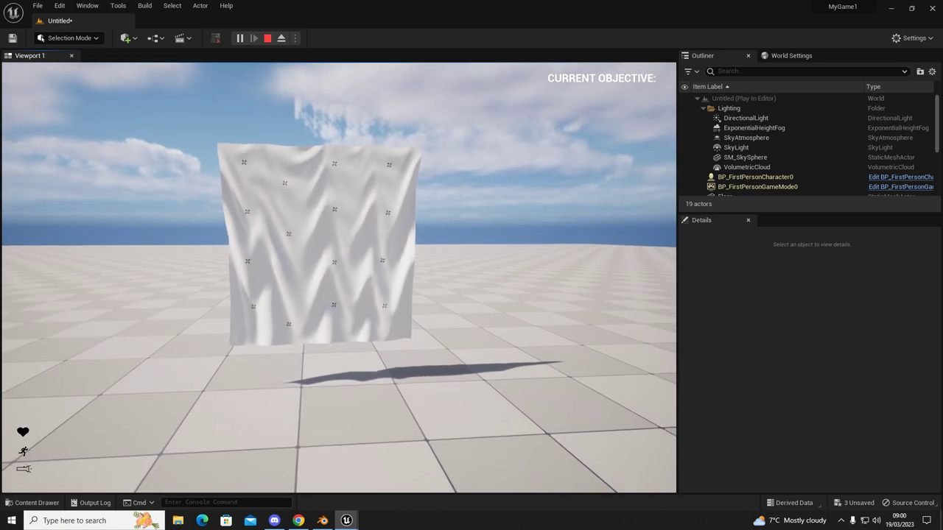